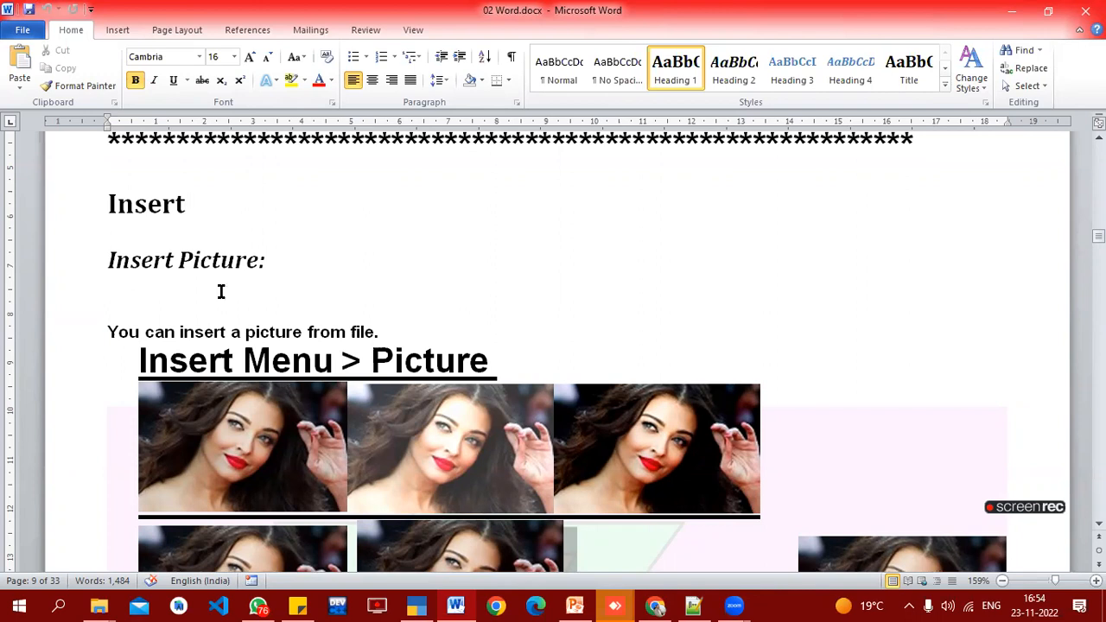
- Examine the Insert Picture section of the notes and look over its sample pictures
{"action": "left_click", "coordinate": [177, 205]}
{"action": "left_click", "coordinate": [118, 30]}
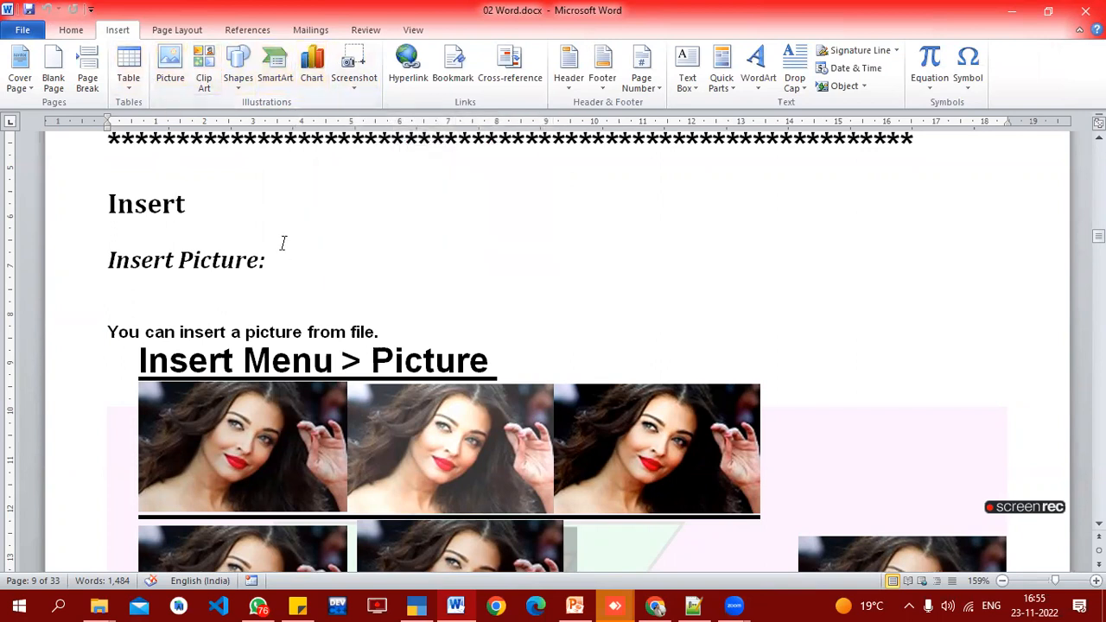
{"action": "scroll", "coordinate": [437, 242], "scroll_direction": "down", "scroll_amount": 3}
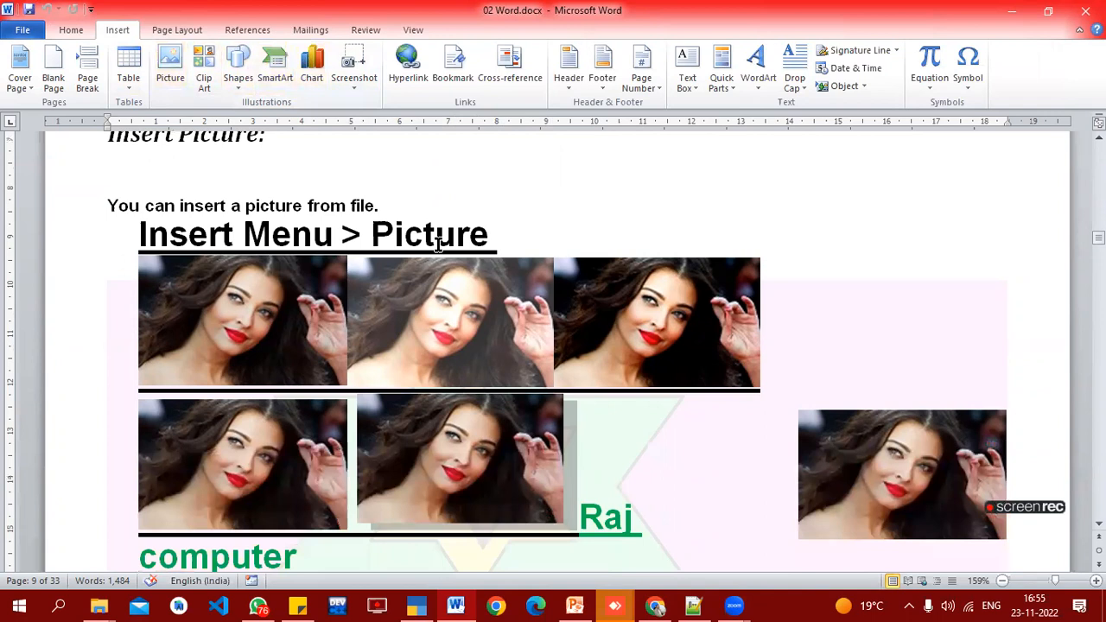
{"action": "left_click", "coordinate": [240, 313]}
{"action": "left_click", "coordinate": [422, 320]}
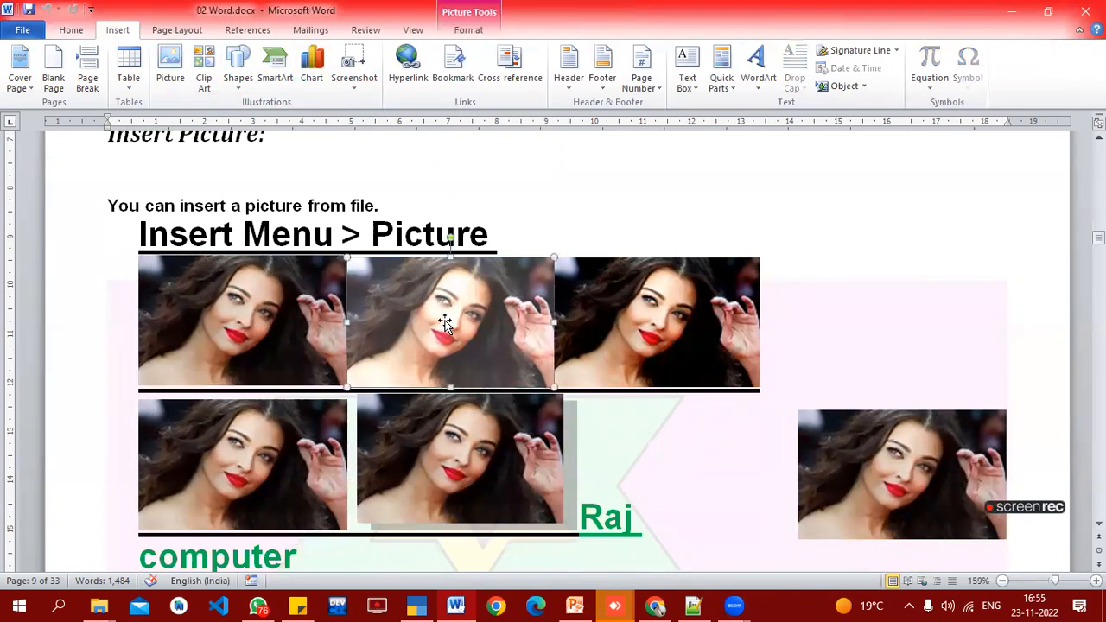
{"action": "left_click", "coordinate": [637, 320]}
{"action": "left_click", "coordinate": [812, 484]}
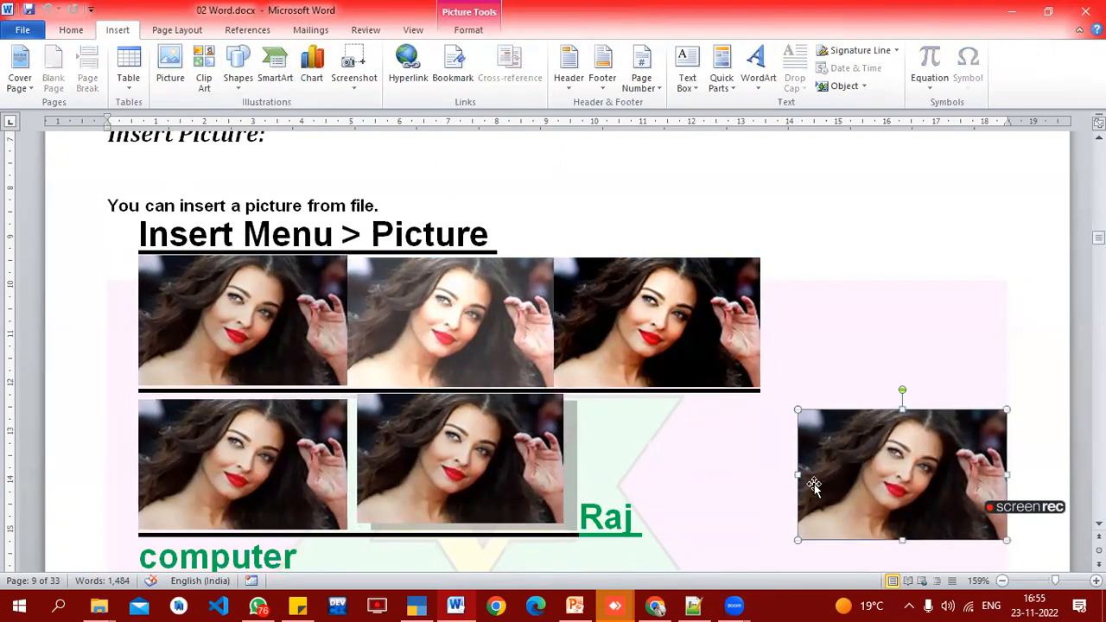
{"action": "scroll", "coordinate": [592, 428], "scroll_direction": "down", "scroll_amount": 3}
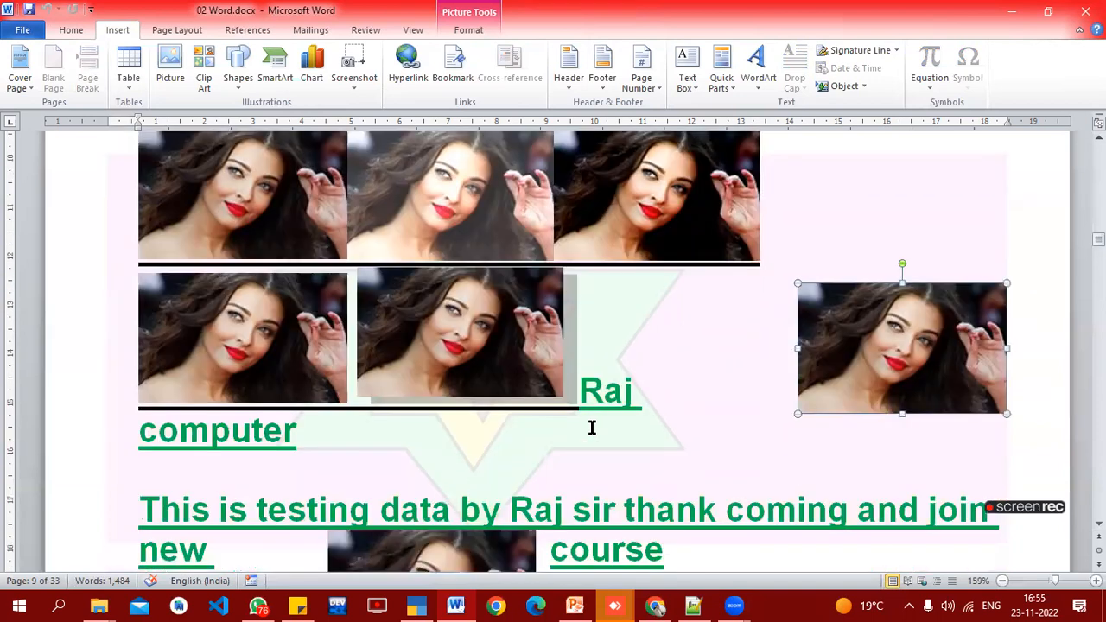
{"action": "scroll", "coordinate": [592, 427], "scroll_direction": "up", "scroll_amount": 4}
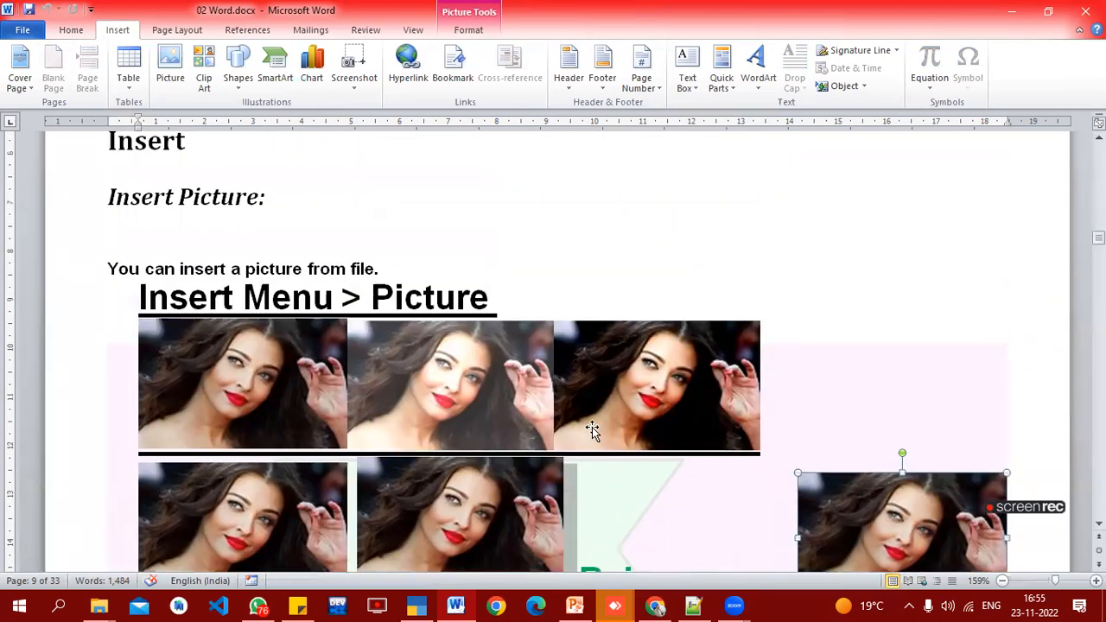
- Launch another Microsoft Word 2010 window with a new blank document
{"action": "left_click", "coordinate": [4, 605]}
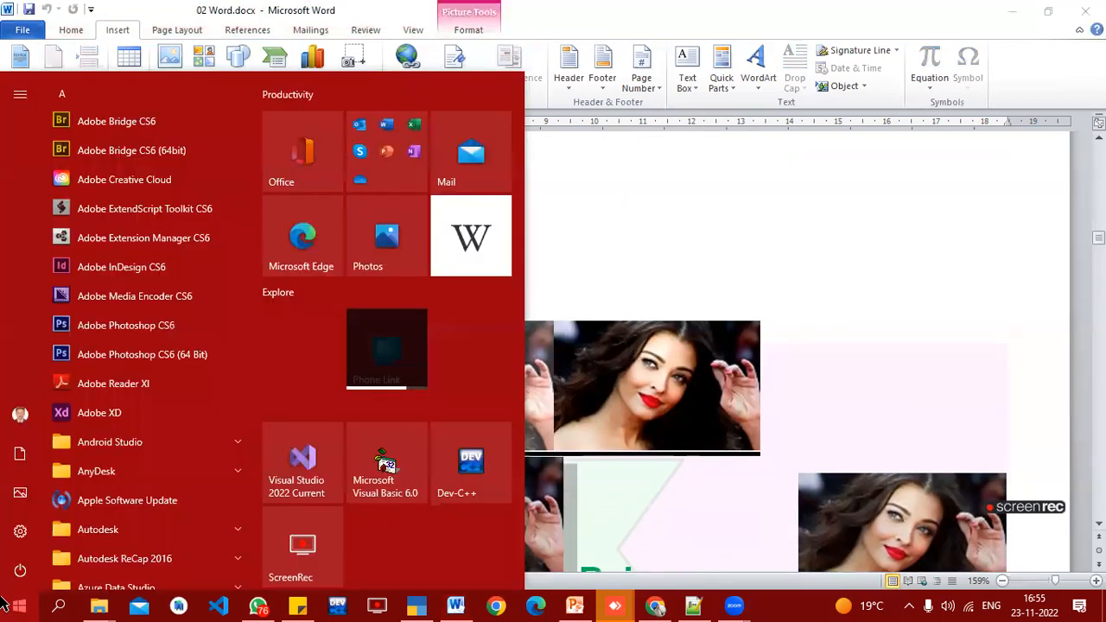
{"action": "type", "text": "w"}
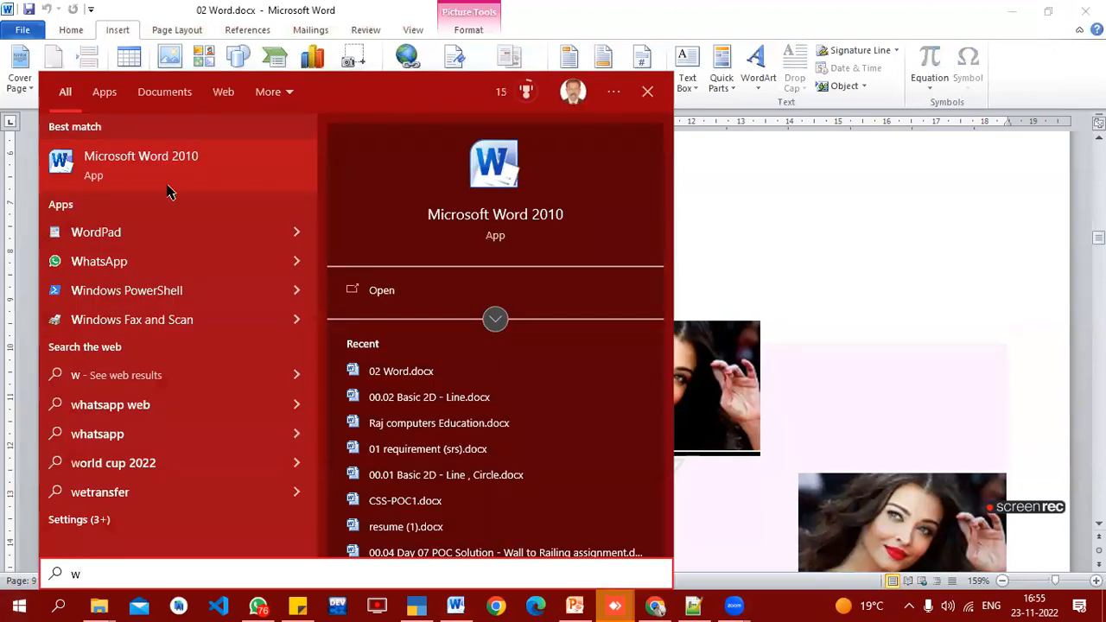
{"action": "left_click", "coordinate": [224, 169]}
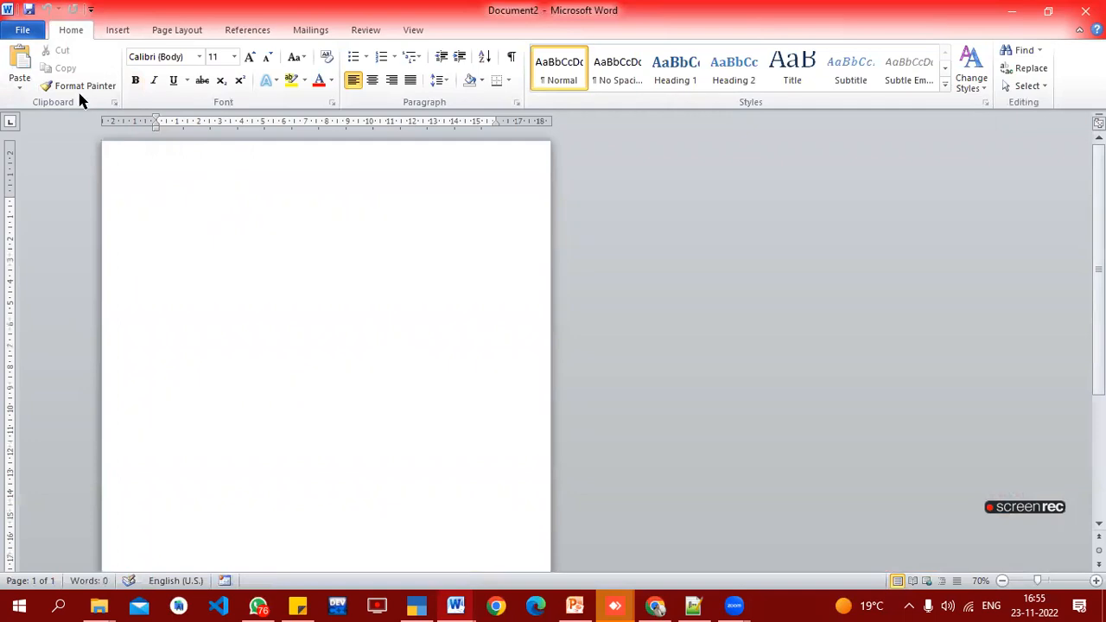
- Insert the picture aishwarya.jpg from the Pictures folder into the blank document
{"action": "left_click", "coordinate": [117, 30]}
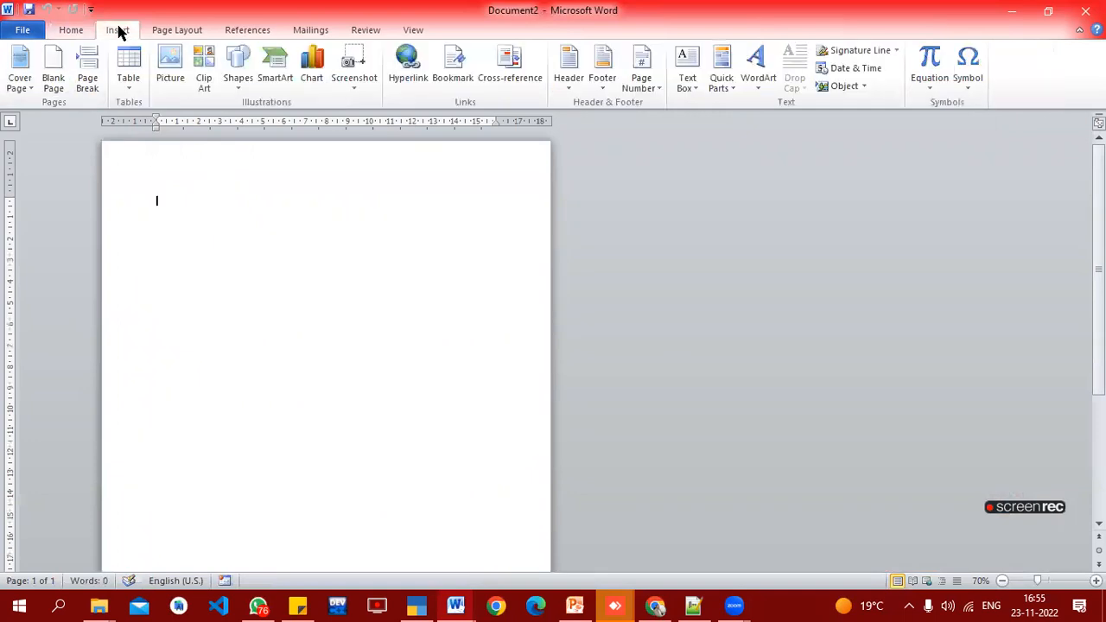
{"action": "left_click", "coordinate": [177, 65]}
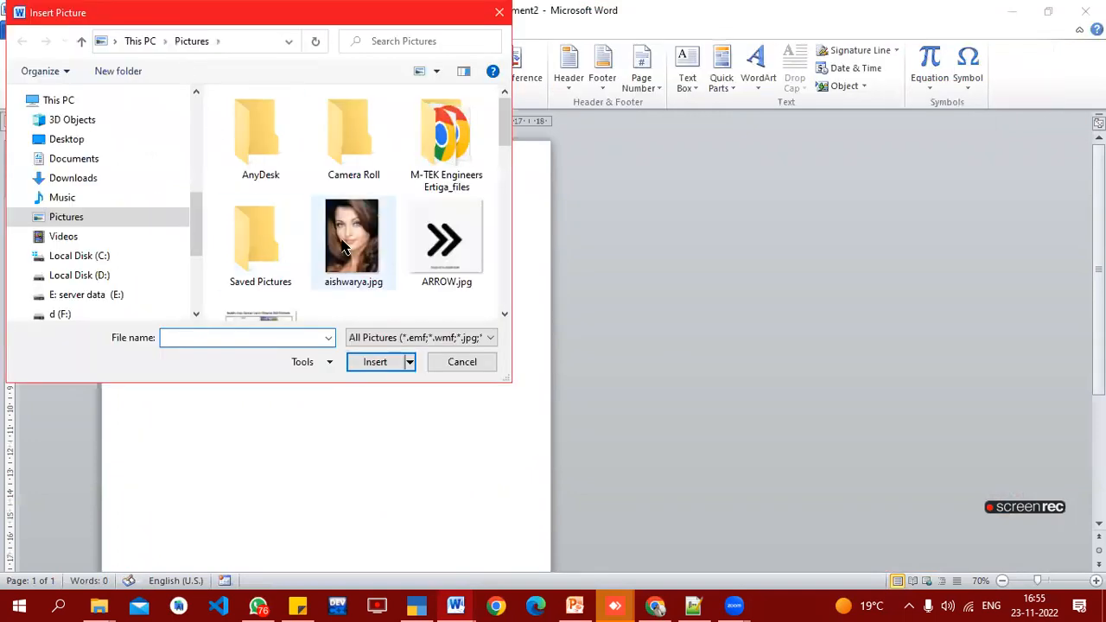
{"action": "left_click", "coordinate": [344, 275]}
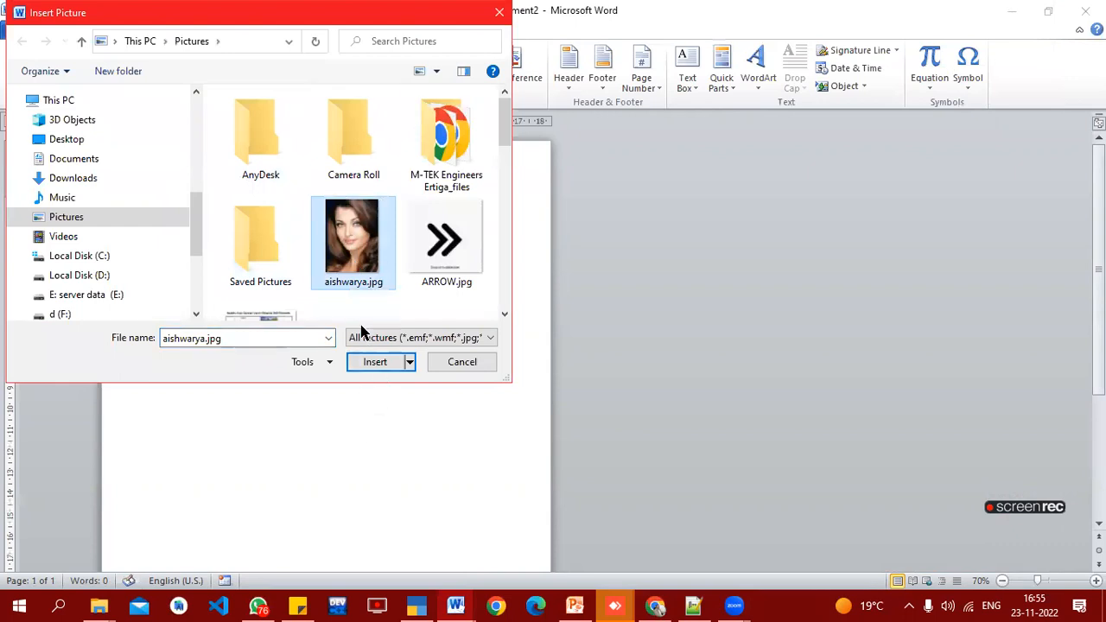
{"action": "left_click", "coordinate": [364, 361]}
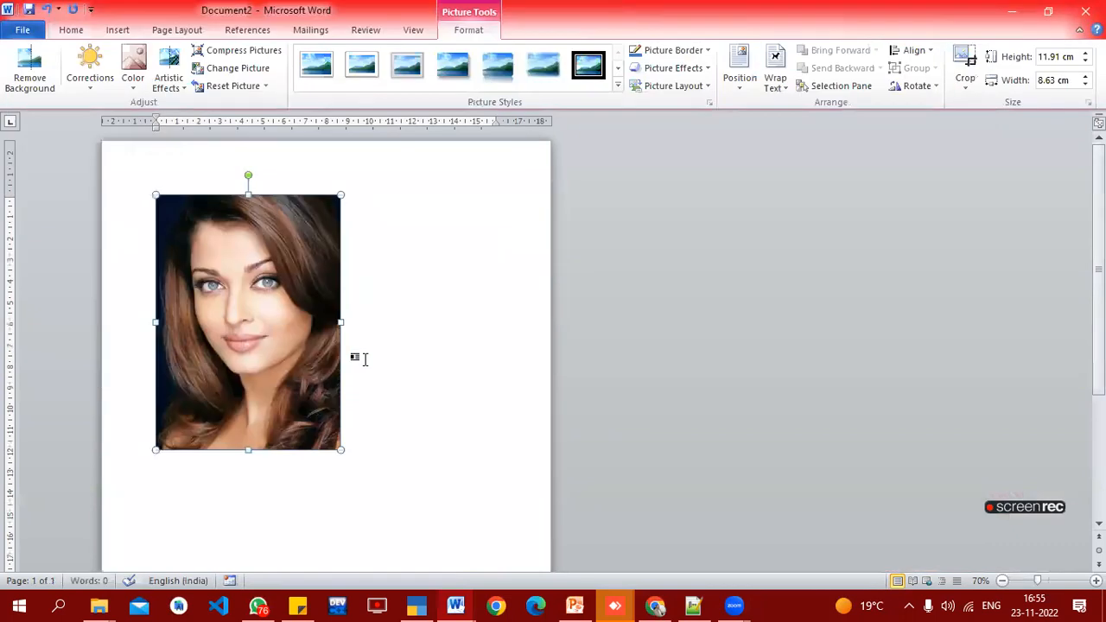
- Shrink the picture to about 5.3 cm high by 3.8 cm wide and add three copies beside it
{"action": "left_click_drag", "start_coordinate": [338, 450], "coordinate": [239, 308]}
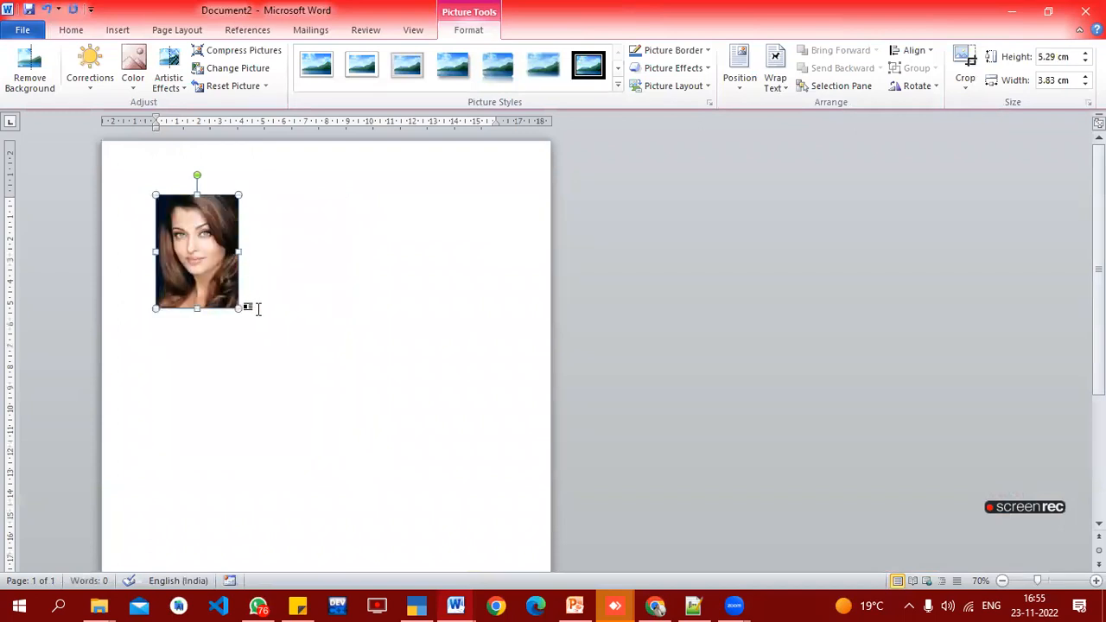
{"action": "left_click", "coordinate": [308, 291]}
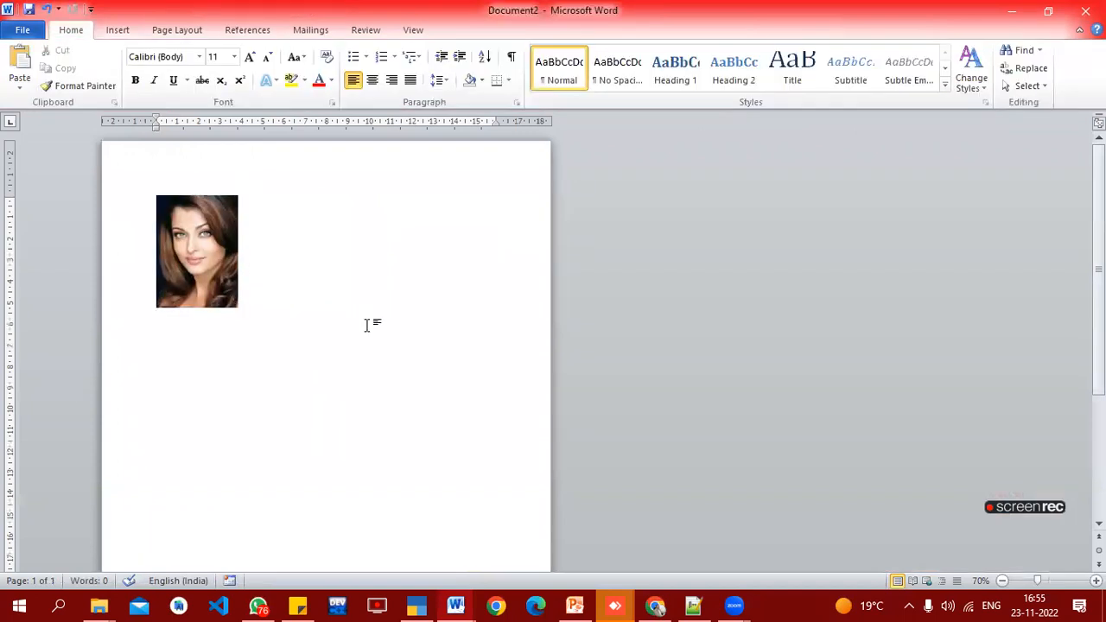
{"action": "key", "text": "ctrl+v"}
{"action": "key", "text": "ctrl+v"}
{"action": "key", "text": "ctrl+v"}
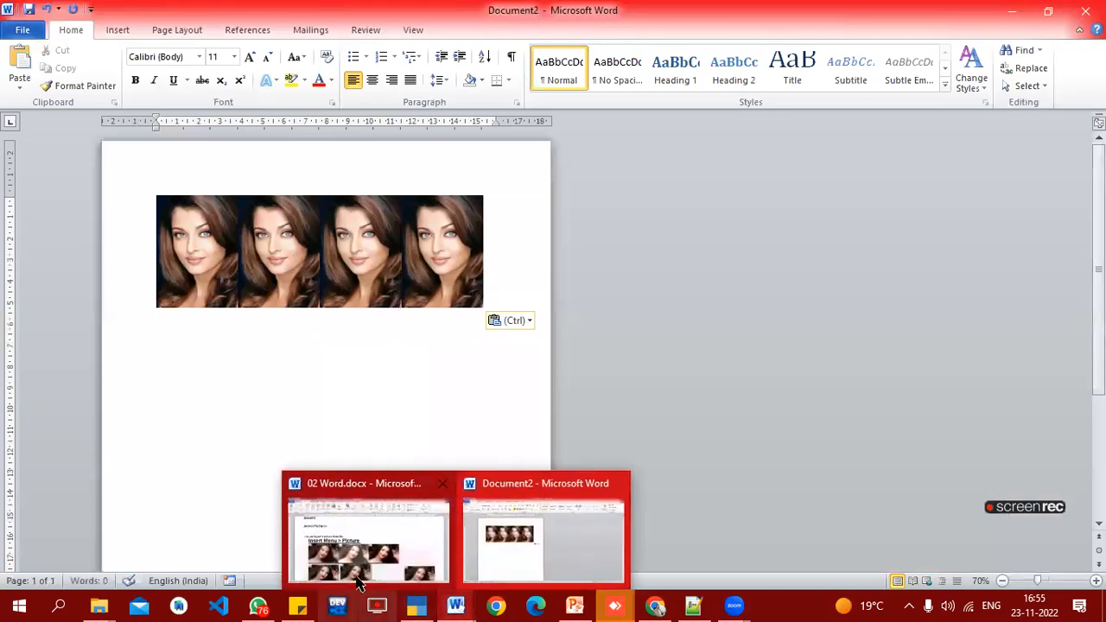
{"action": "left_click", "coordinate": [285, 293]}
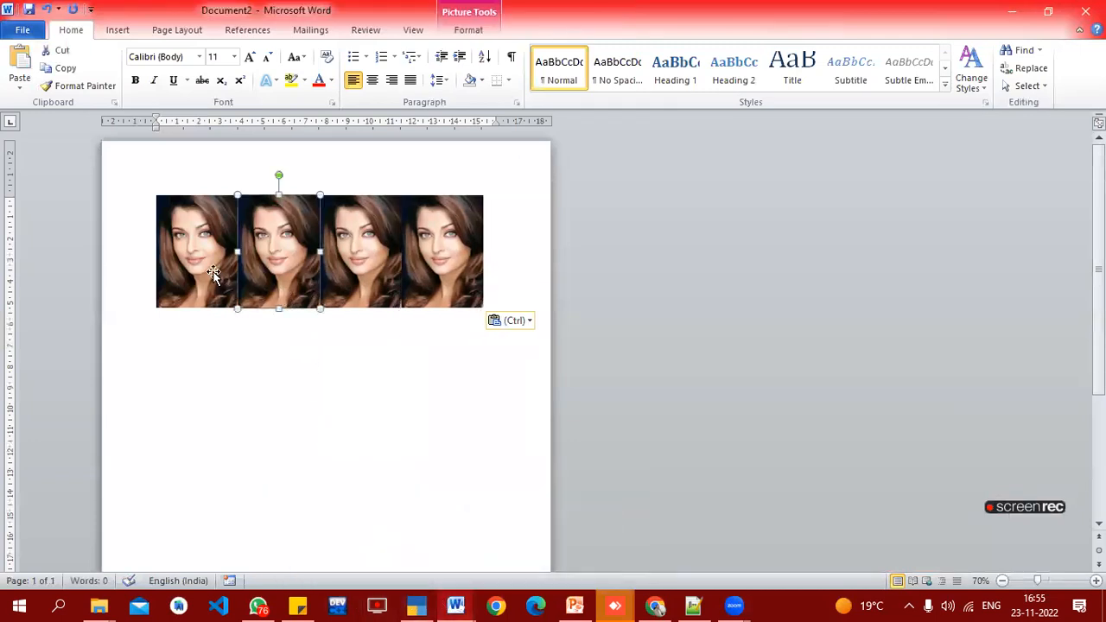
{"action": "left_click", "coordinate": [214, 273]}
{"action": "left_click", "coordinate": [282, 271]}
{"action": "left_click", "coordinate": [470, 32]}
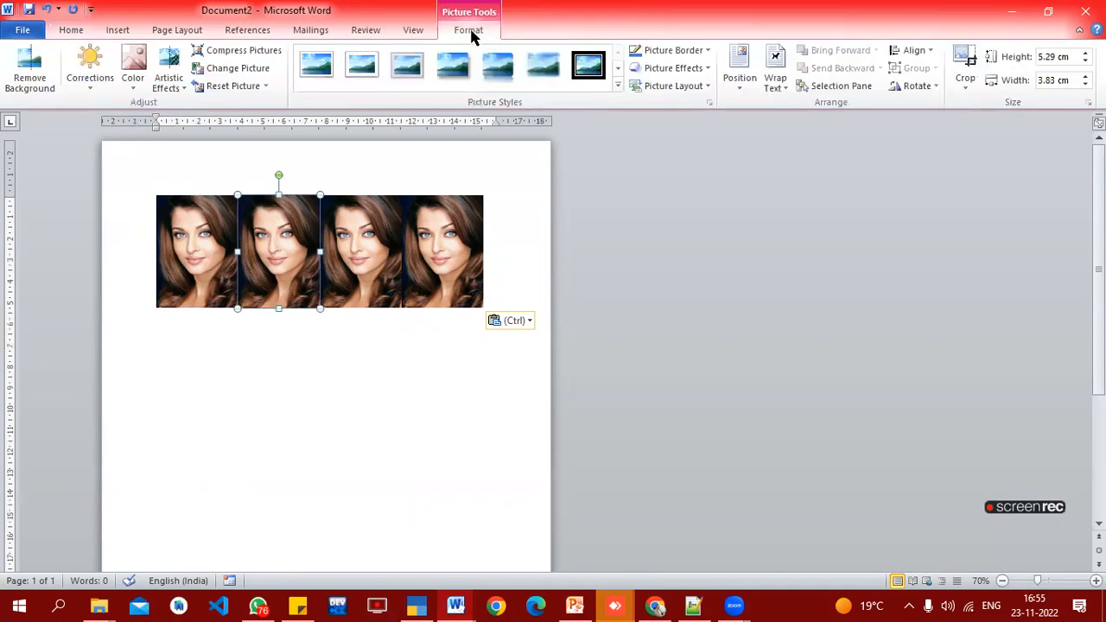
{"action": "left_click", "coordinate": [534, 302]}
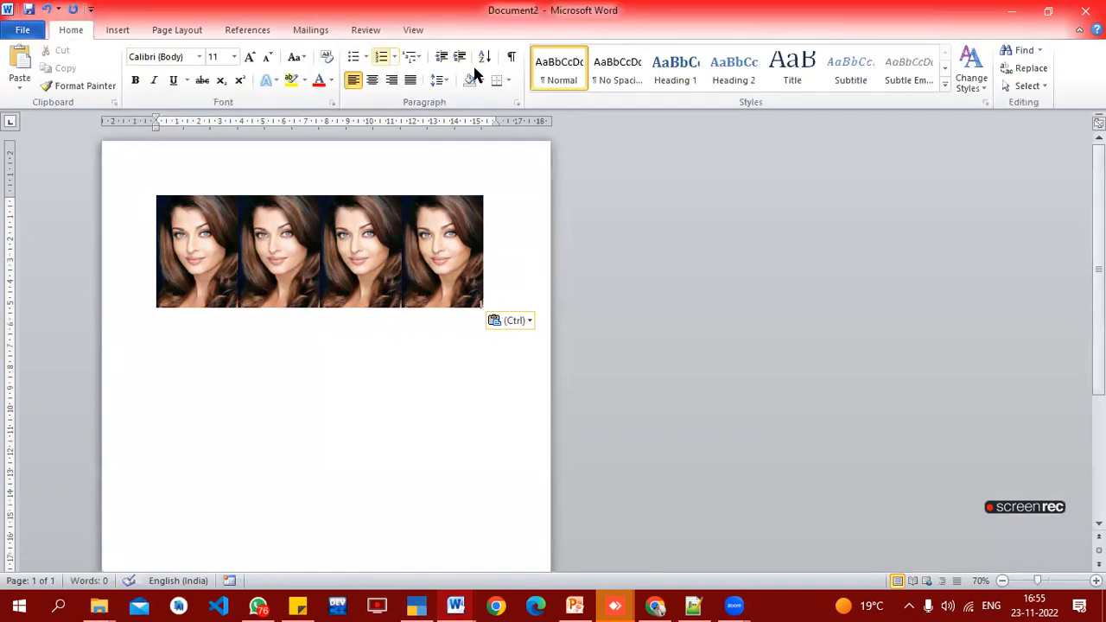
- Remove the background from the second picture, keeping the automatically detected area
{"action": "left_click", "coordinate": [283, 266]}
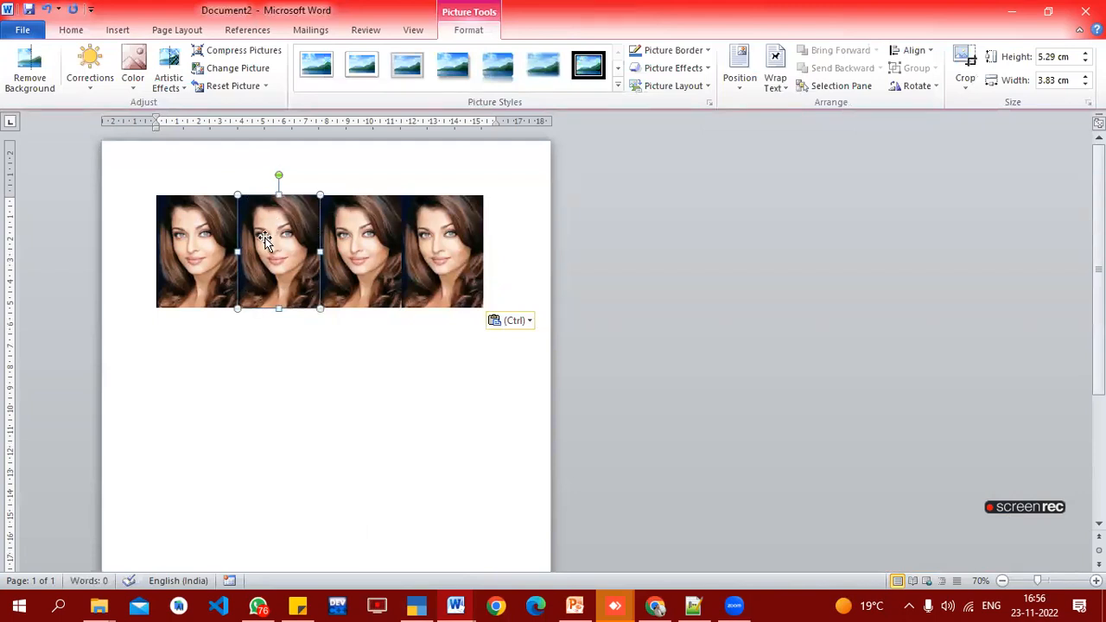
{"action": "left_click", "coordinate": [30, 82]}
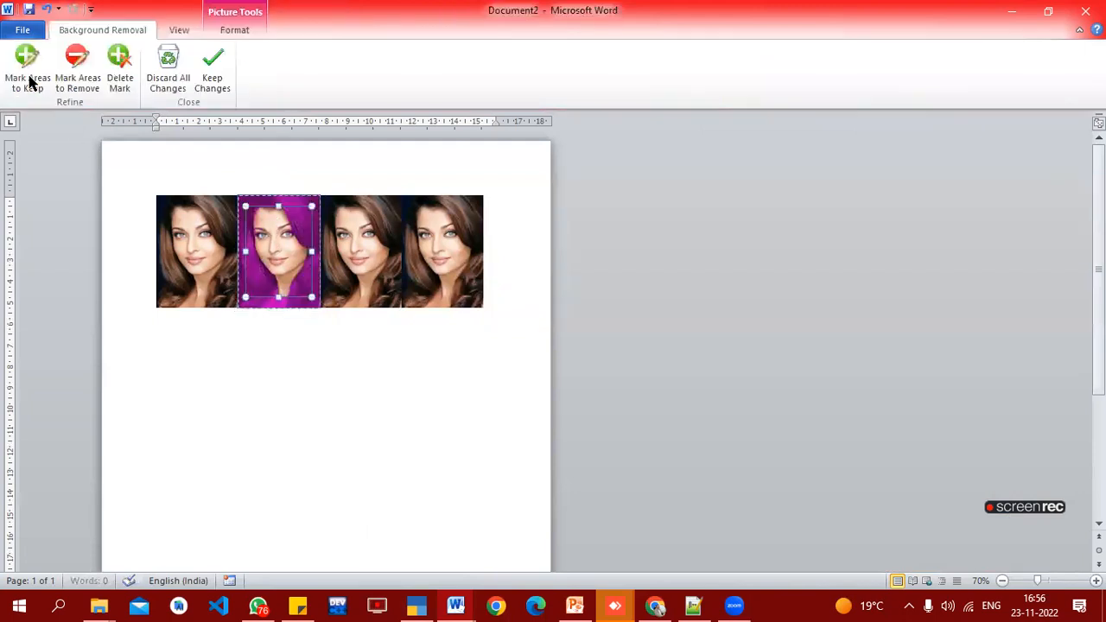
{"action": "left_click", "coordinate": [213, 71]}
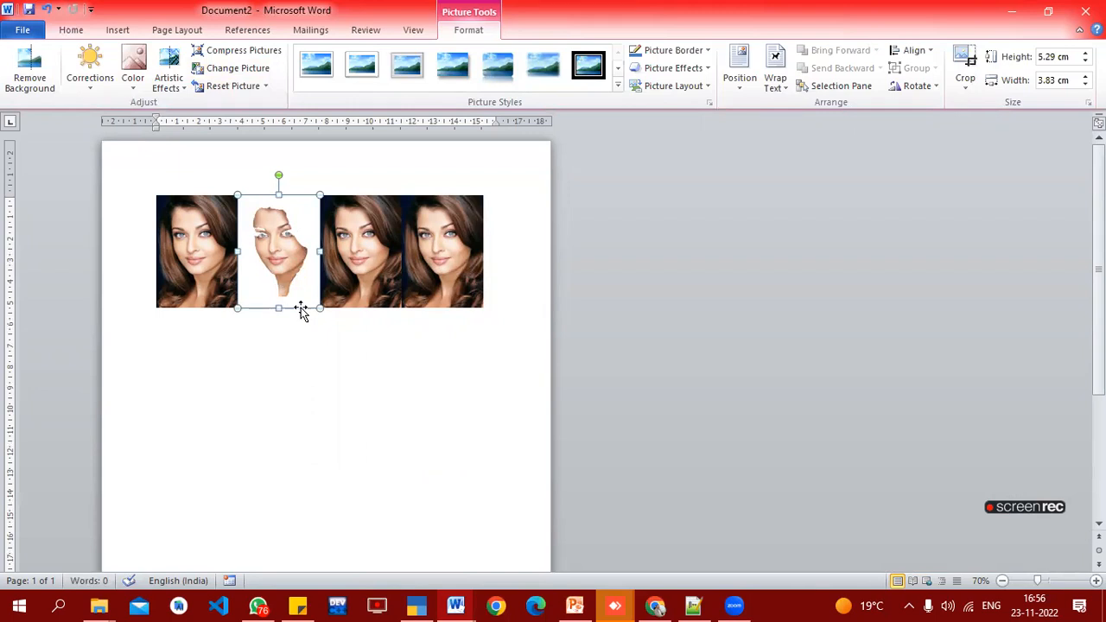
{"action": "left_click", "coordinate": [316, 372]}
- Apply the correction preset with brightness +20% and normal contrast to the third picture
{"action": "left_click", "coordinate": [359, 259]}
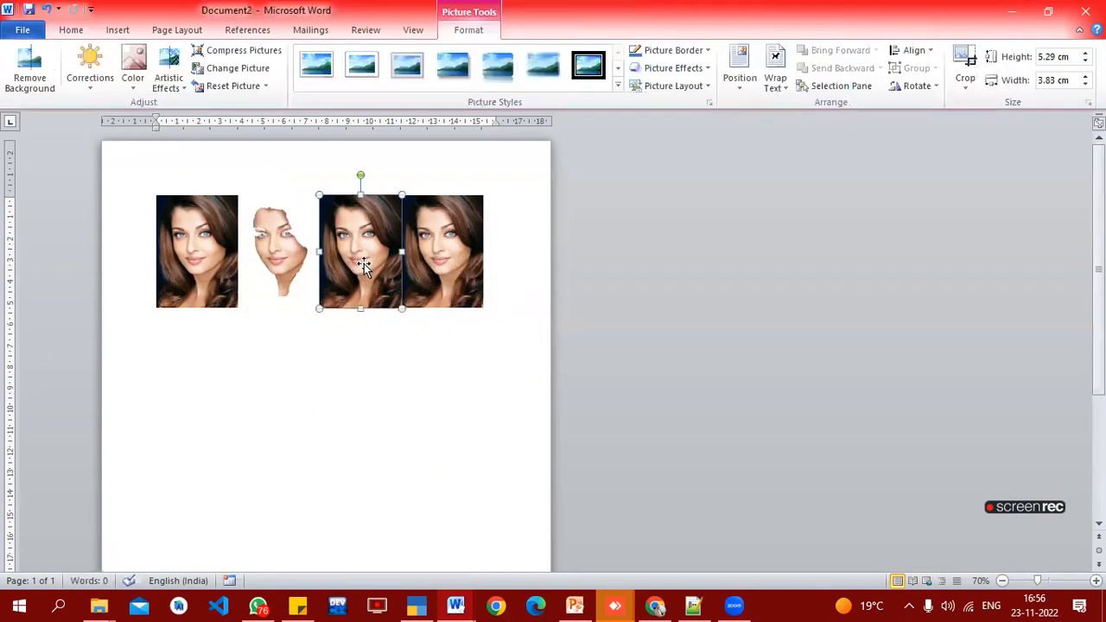
{"action": "left_click", "coordinate": [98, 99]}
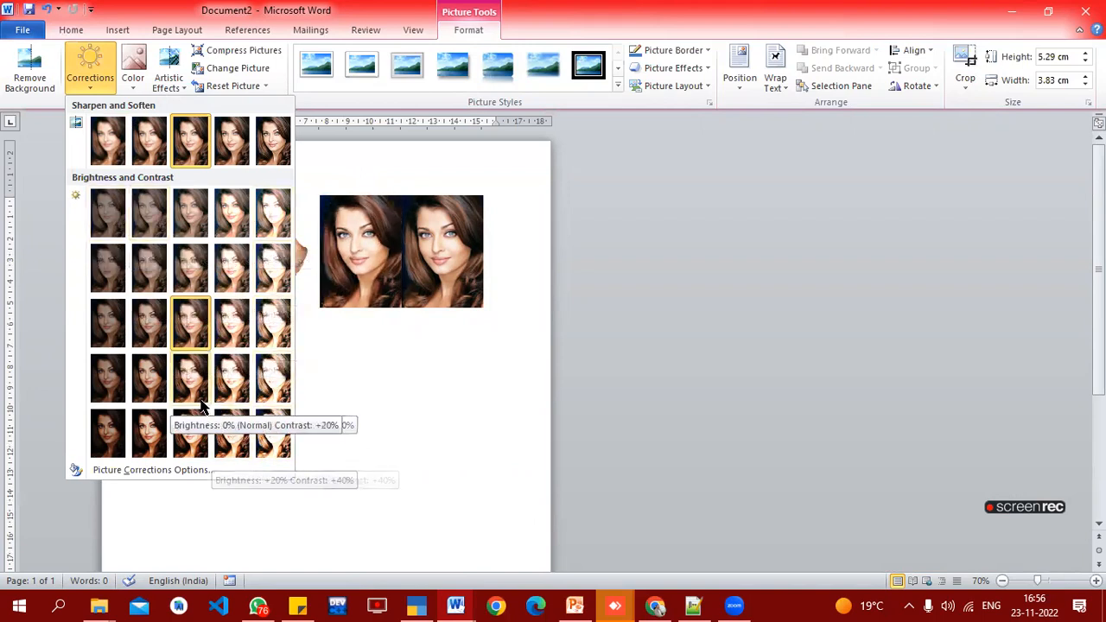
{"action": "left_click", "coordinate": [242, 326]}
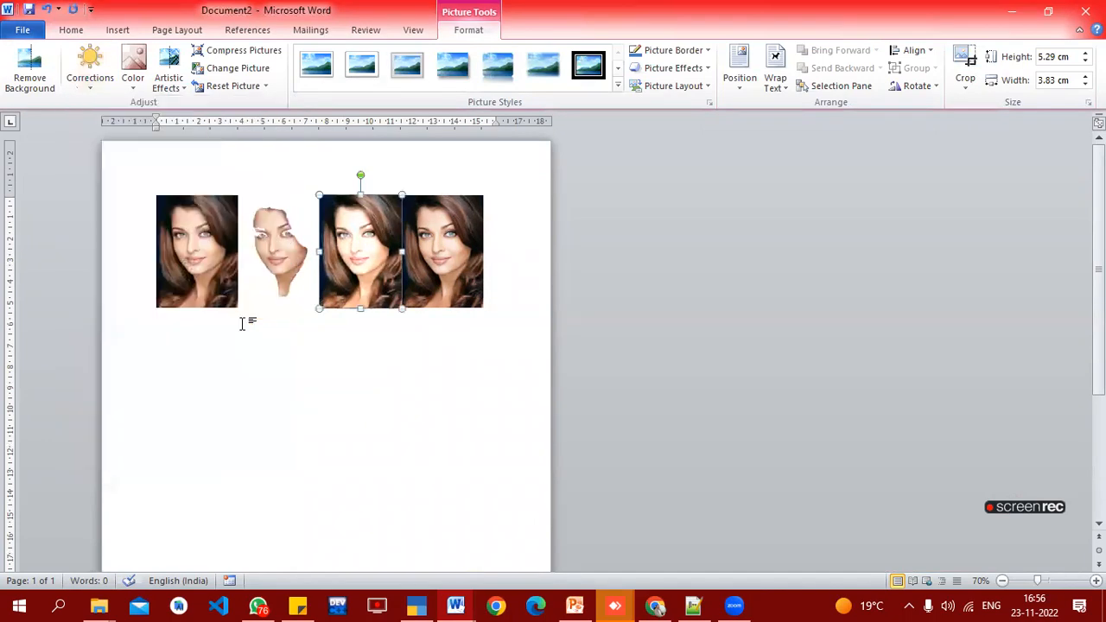
- Add the text "Raj computers" on a new line below the row of pictures
{"action": "left_click", "coordinate": [446, 275]}
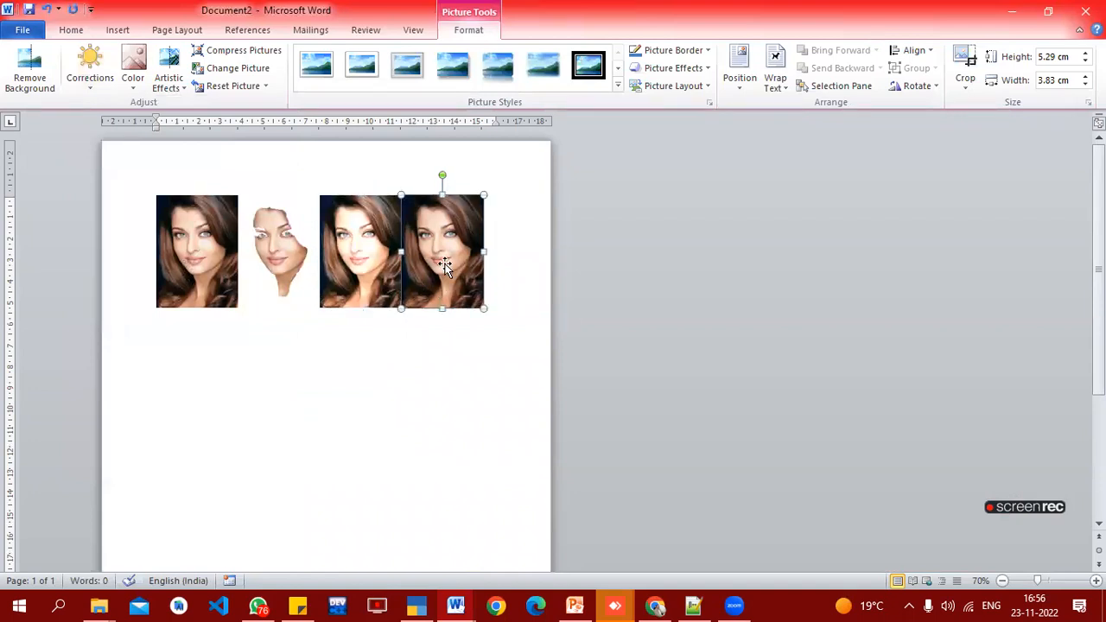
{"action": "left_click", "coordinate": [516, 315]}
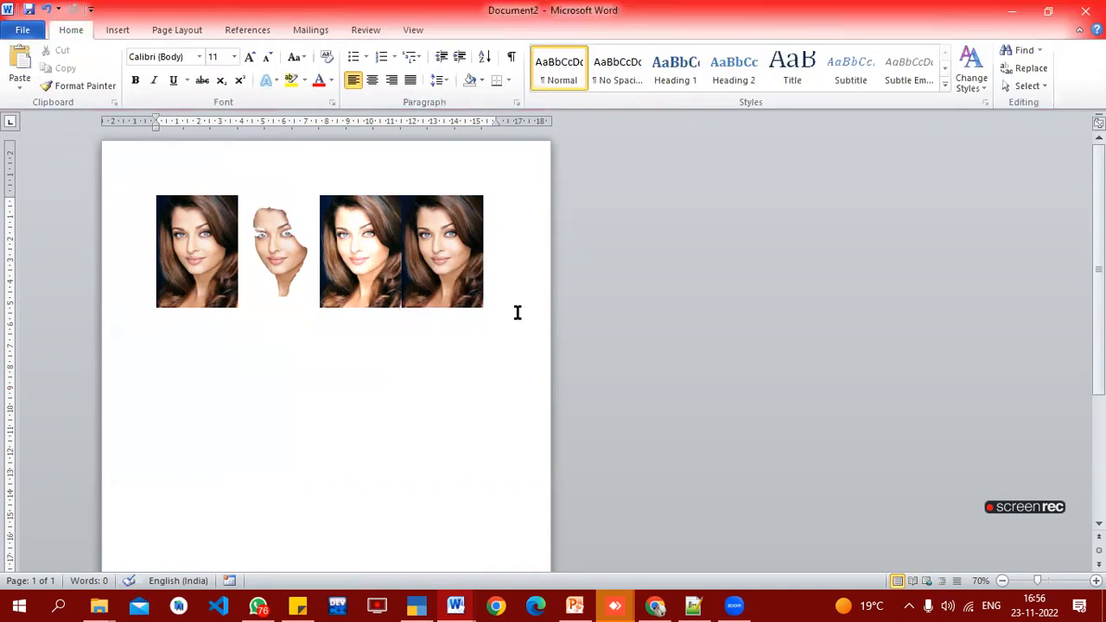
{"action": "type", "text": "Raj com"}
- Format the "Raj computers" line with font size 28 and the standard green font color
{"action": "left_click", "coordinate": [143, 345]}
{"action": "left_click", "coordinate": [139, 345]}
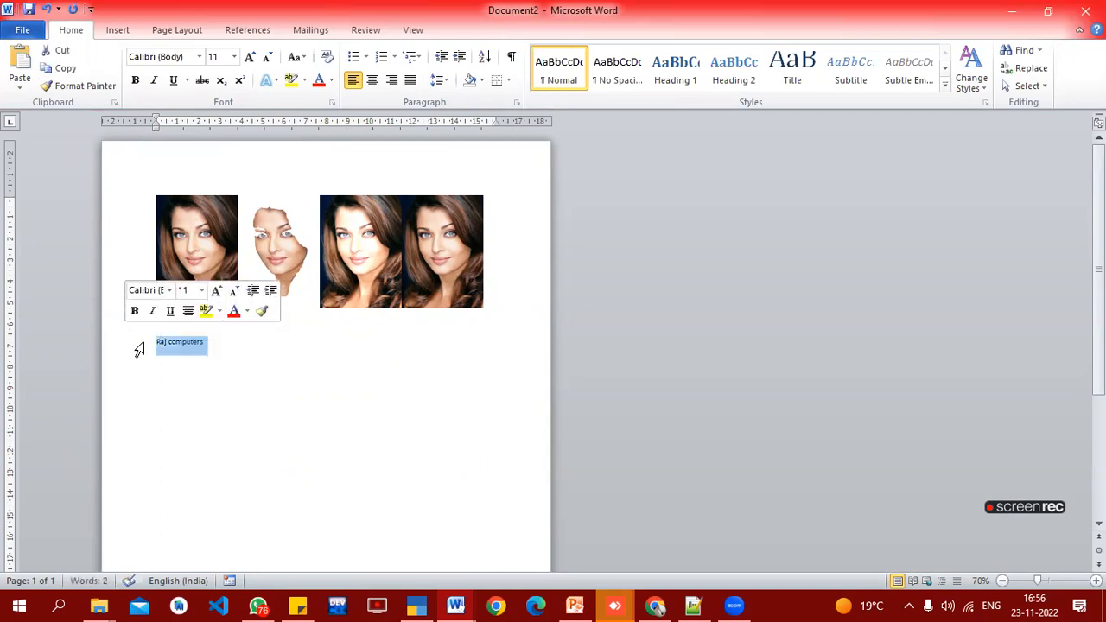
{"action": "left_click", "coordinate": [233, 57]}
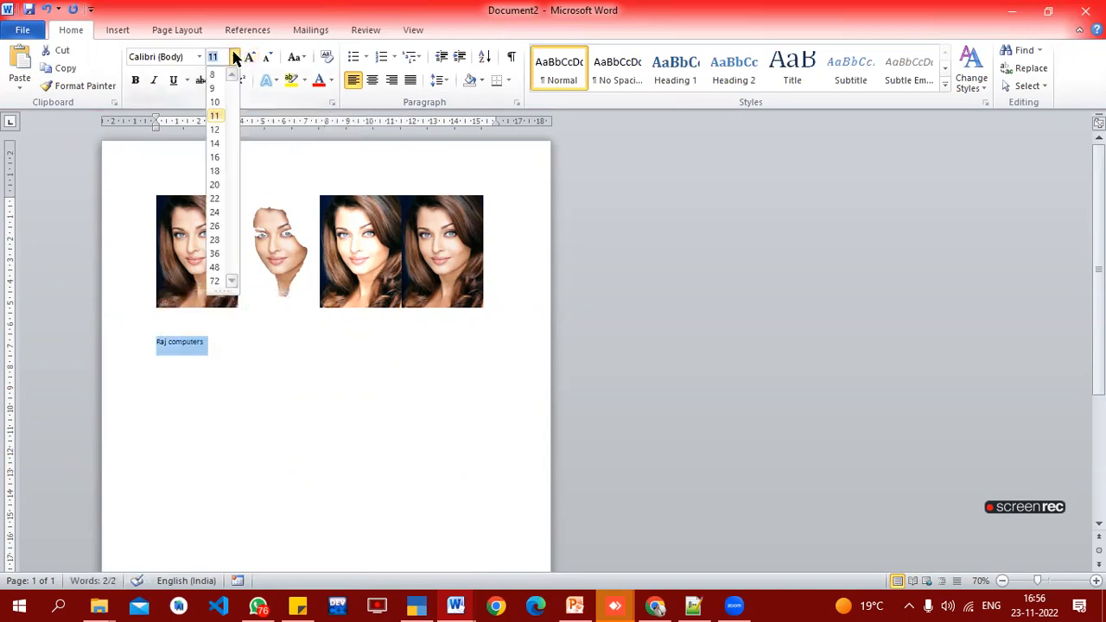
{"action": "left_click", "coordinate": [216, 249]}
{"action": "left_click", "coordinate": [129, 350]}
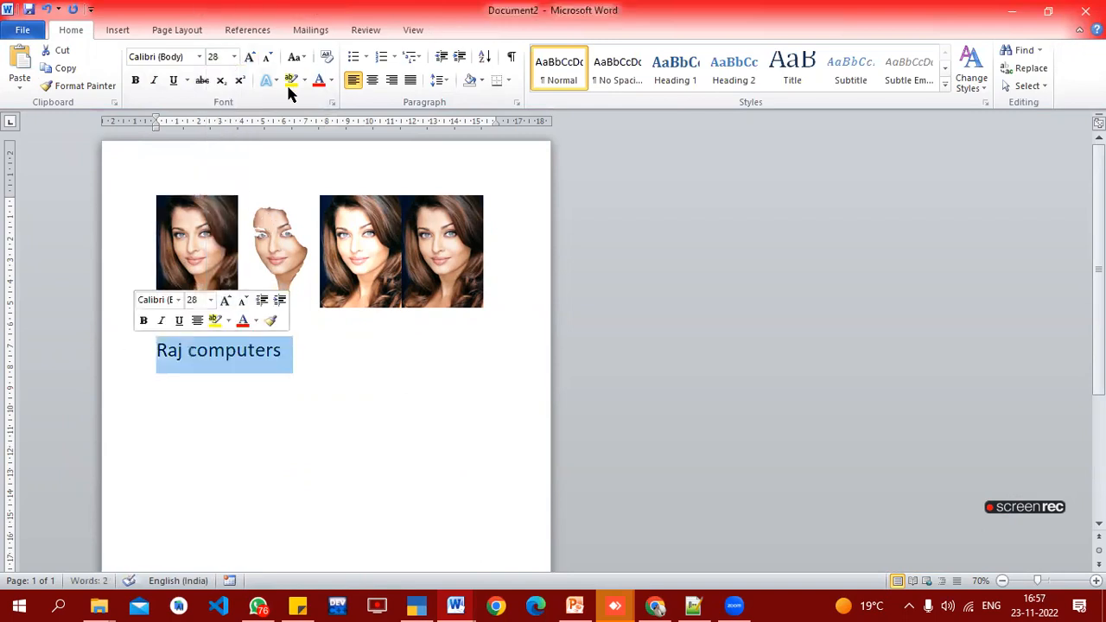
{"action": "left_click", "coordinate": [331, 79]}
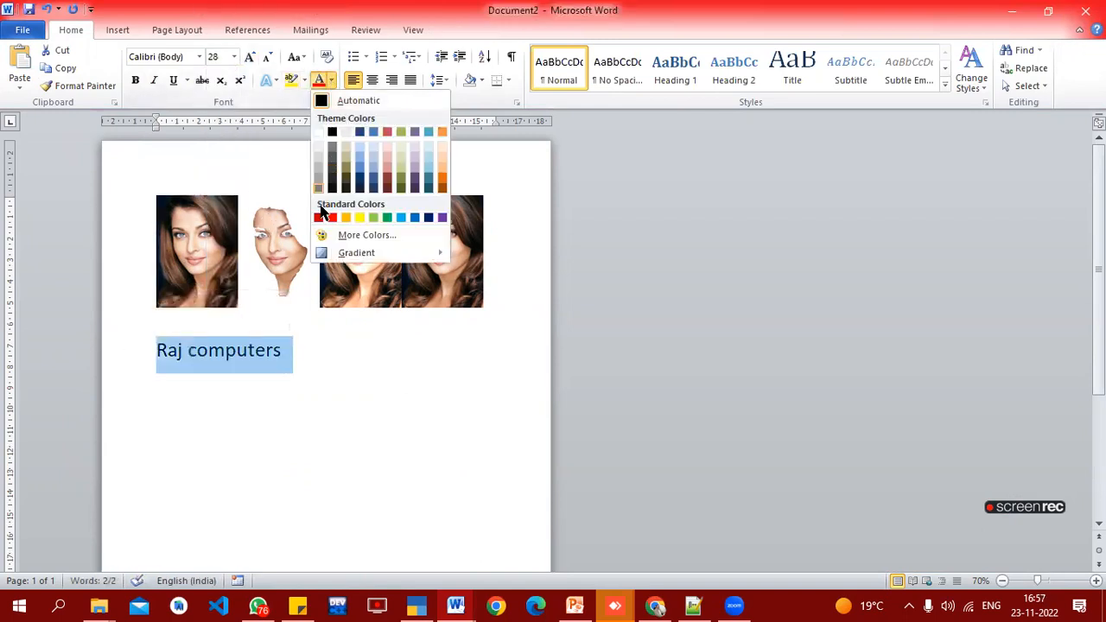
{"action": "left_click", "coordinate": [387, 217]}
{"action": "left_click", "coordinate": [412, 388]}
- Move the fourth picture to the end of the "Raj computers" line and recolor it with the dark green variation
{"action": "left_click", "coordinate": [464, 273]}
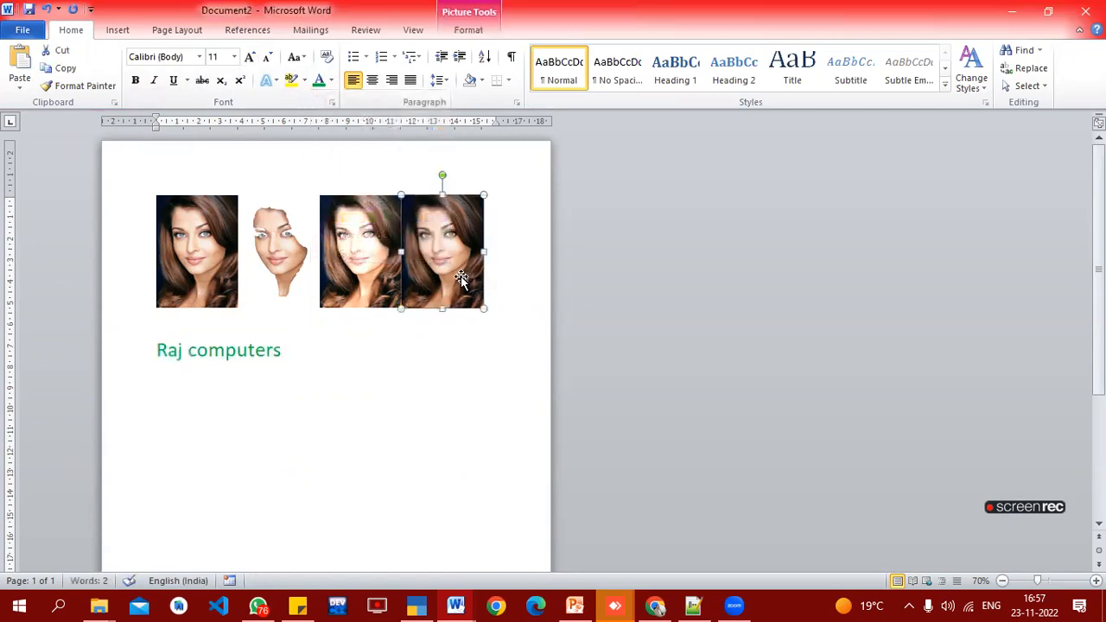
{"action": "left_click_drag", "start_coordinate": [444, 247], "coordinate": [326, 354]}
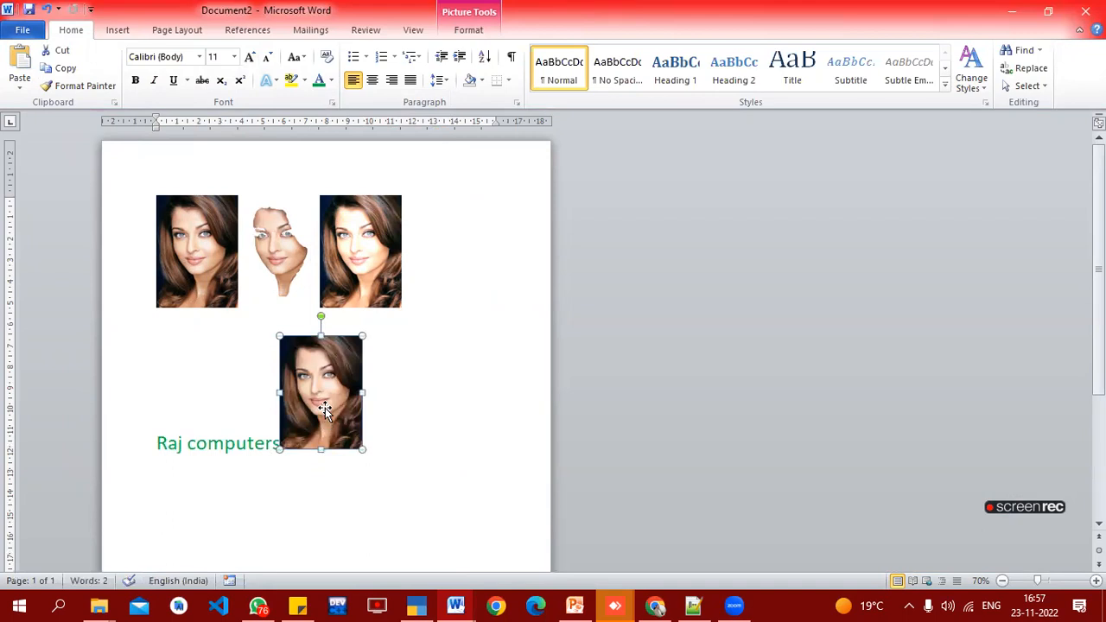
{"action": "left_click", "coordinate": [472, 38]}
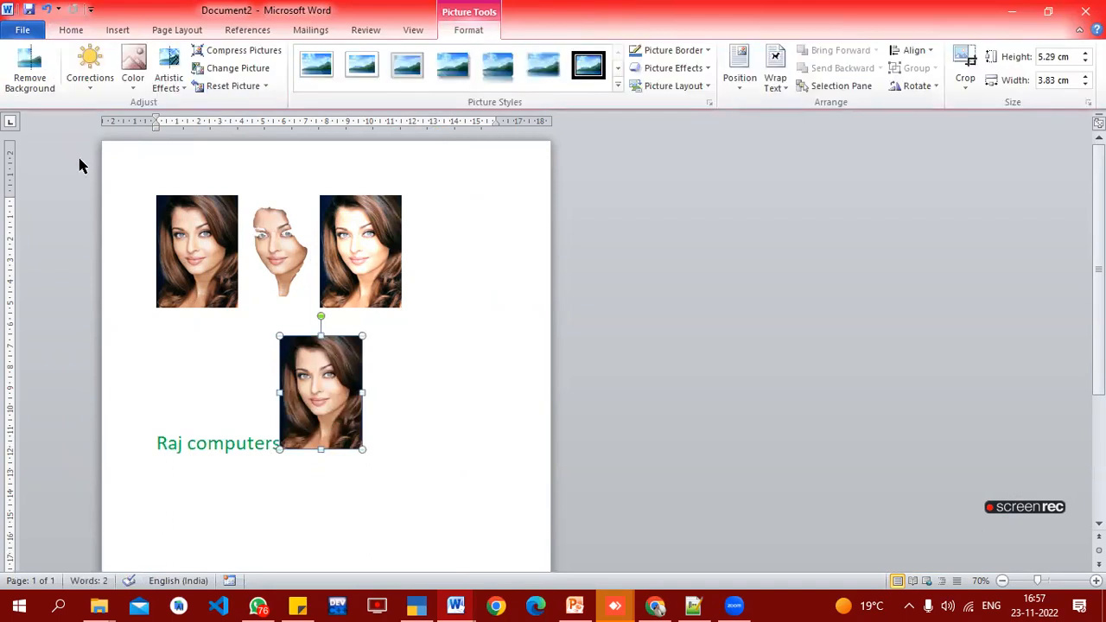
{"action": "left_click", "coordinate": [132, 94]}
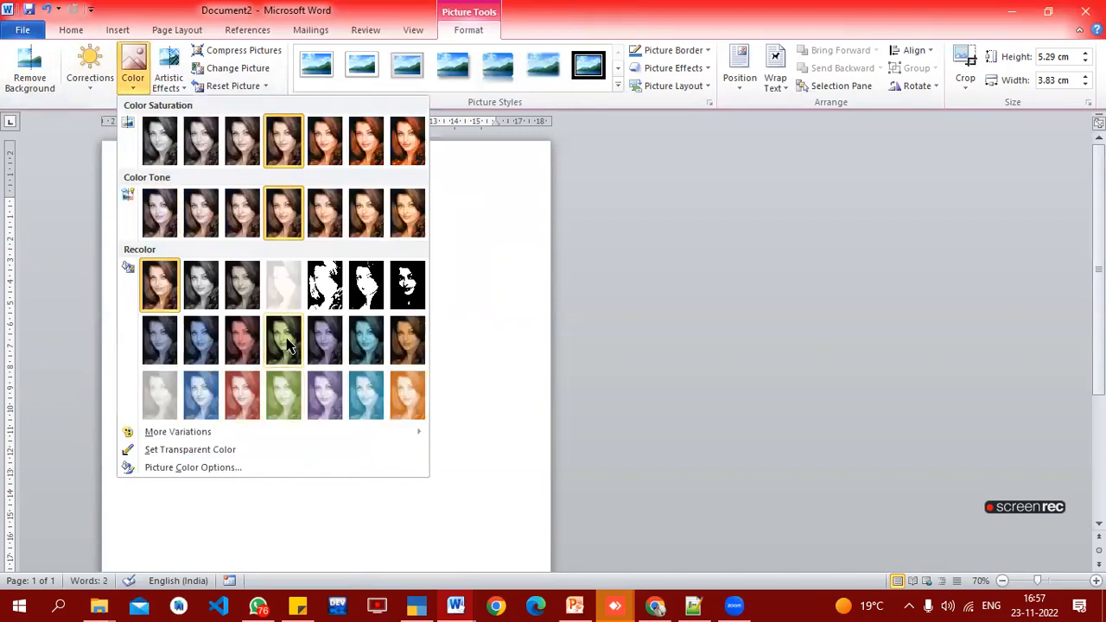
{"action": "left_click", "coordinate": [291, 382]}
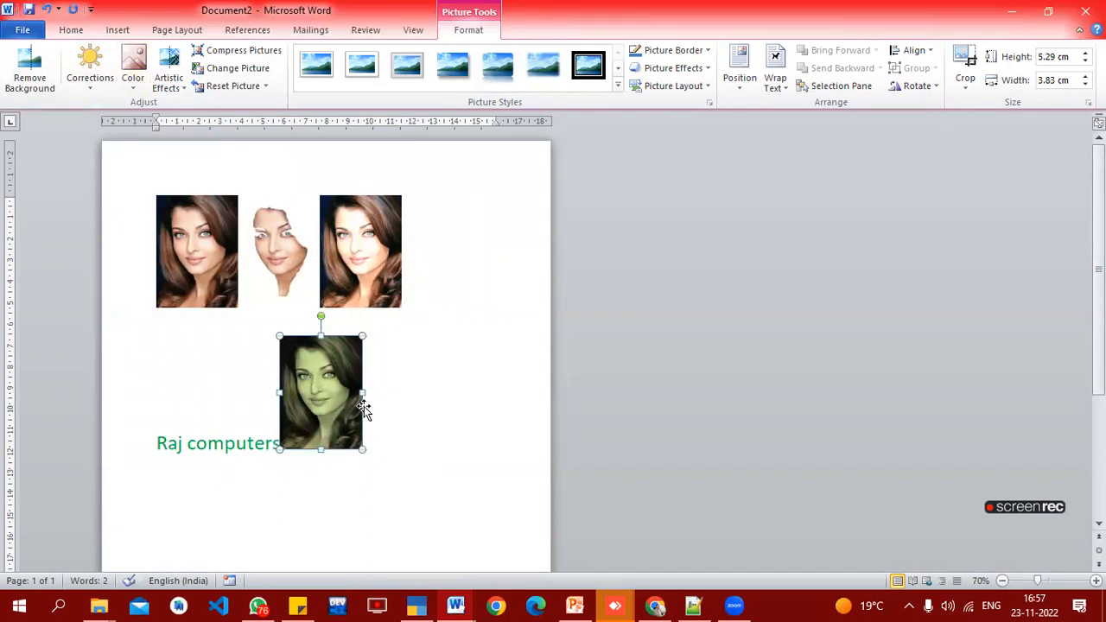
- Paste another copy of the original picture on a new line below "Raj computers"
{"action": "left_click", "coordinate": [397, 453]}
{"action": "key", "text": "Return"}
{"action": "key", "text": "ctrl+v"}
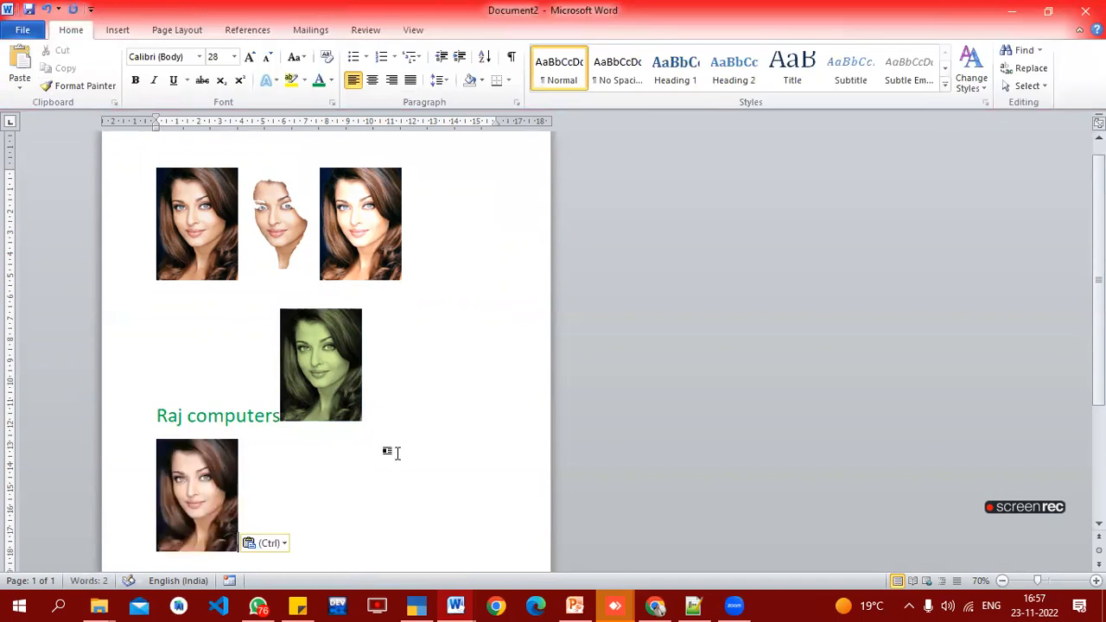
- Apply the Beveled Matte, White picture style to the pasted copy and set its border to the standard light green color
{"action": "left_click", "coordinate": [220, 500]}
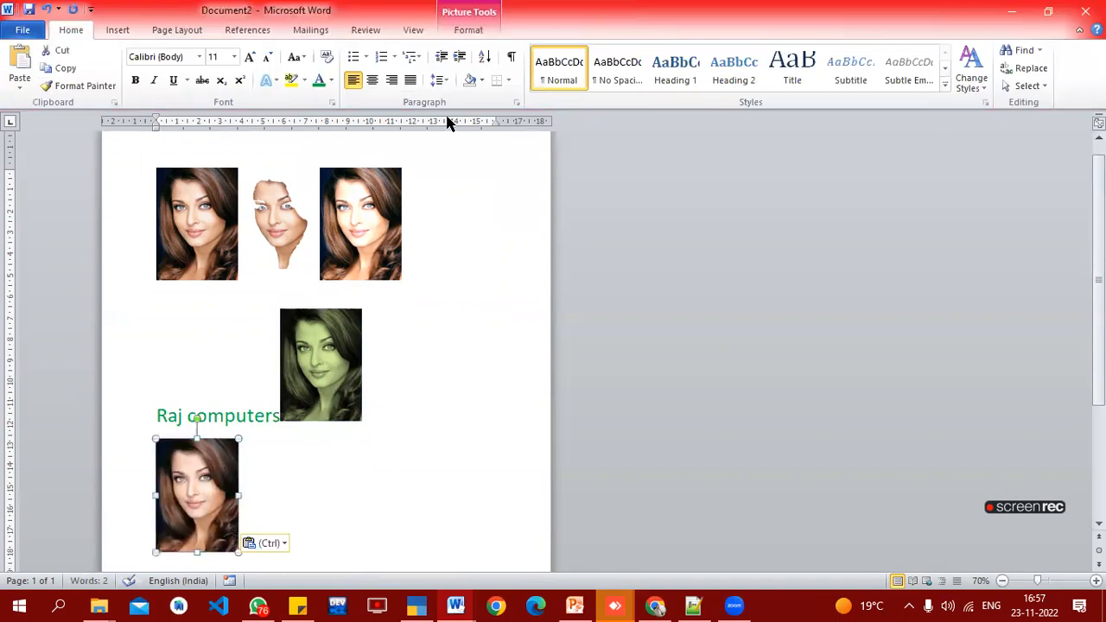
{"action": "left_click", "coordinate": [468, 31]}
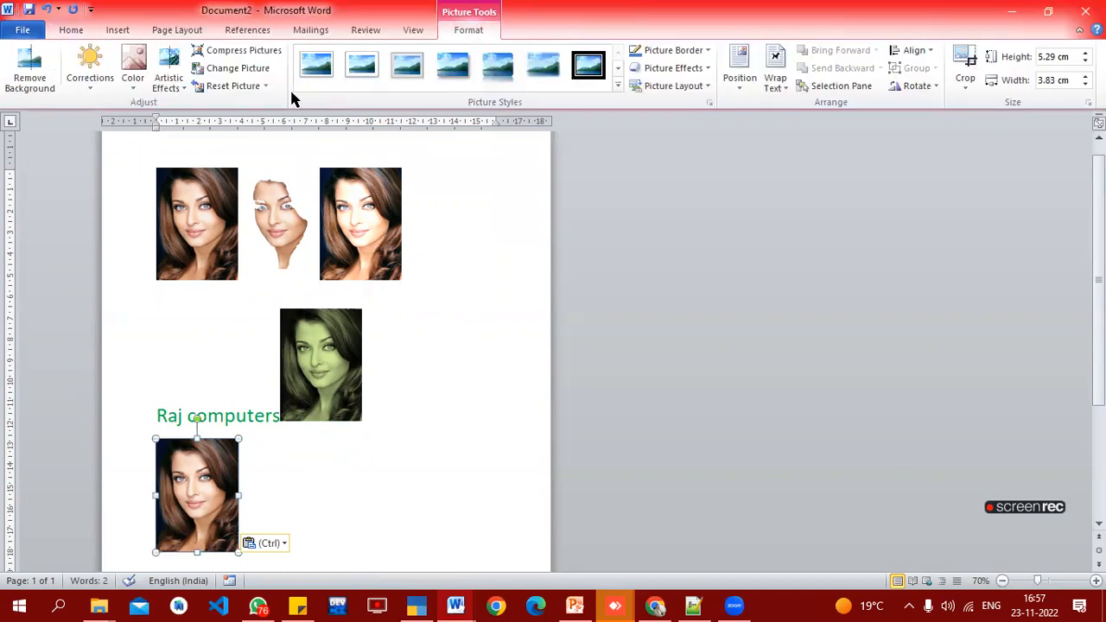
{"action": "left_click", "coordinate": [360, 72]}
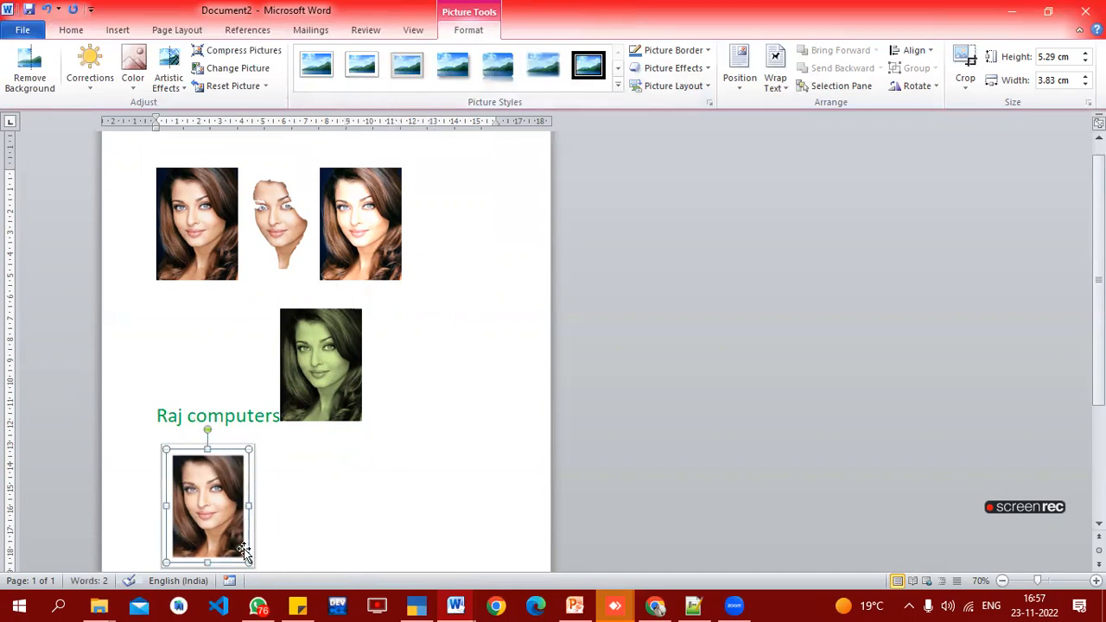
{"action": "left_click", "coordinate": [710, 52]}
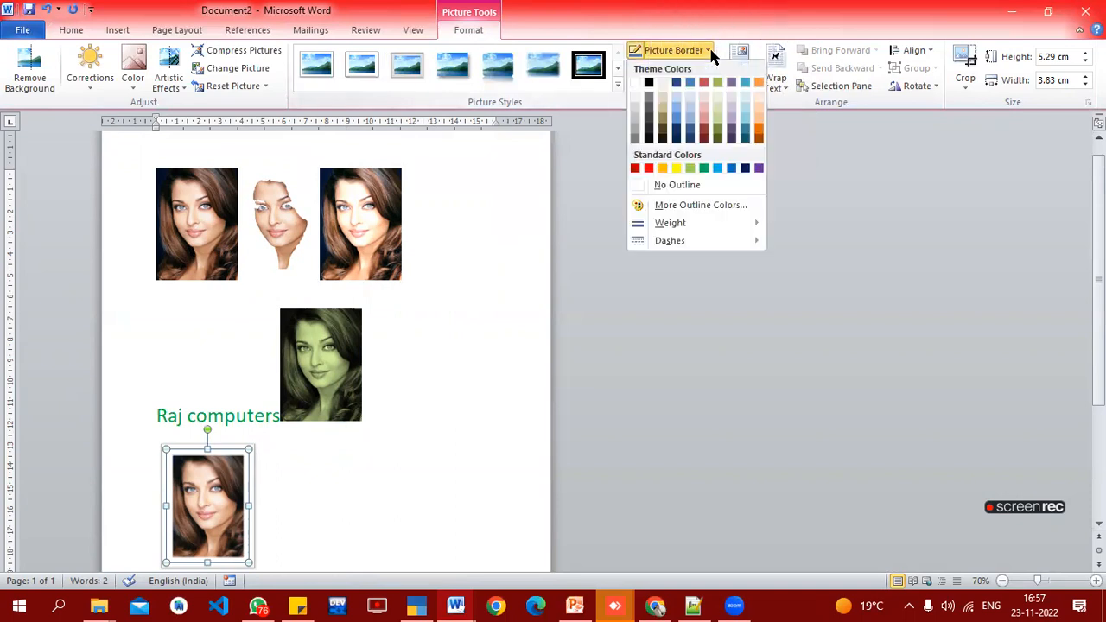
{"action": "left_click", "coordinate": [690, 170]}
- Paste another picture copy beside the green-framed one and apply the Metal Oval picture style to it
{"action": "left_click", "coordinate": [343, 504]}
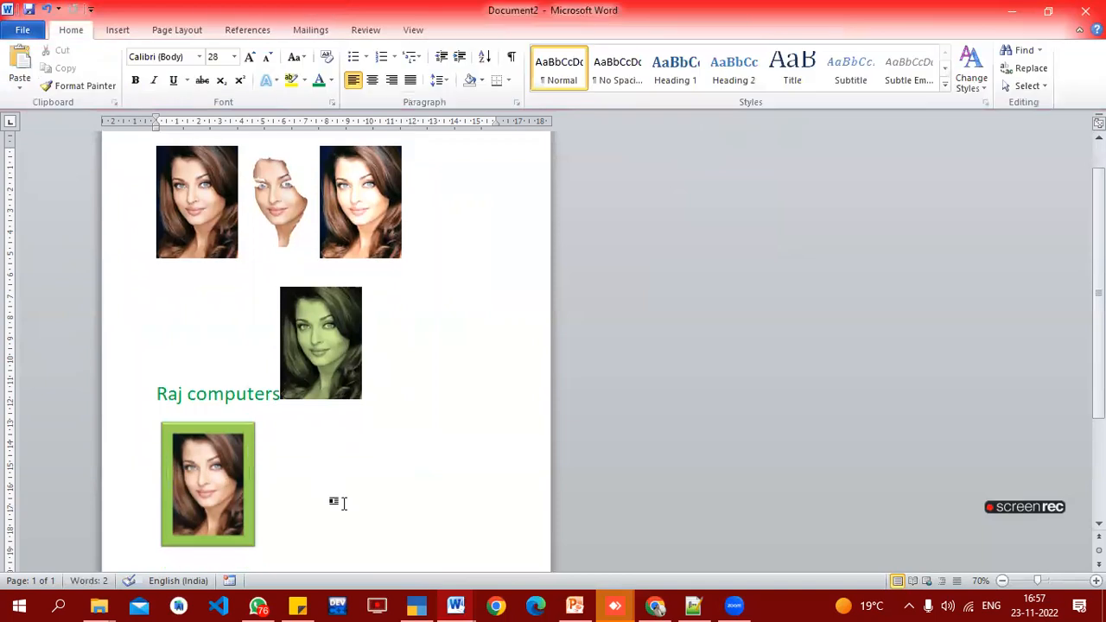
{"action": "key", "text": "ctrl+v"}
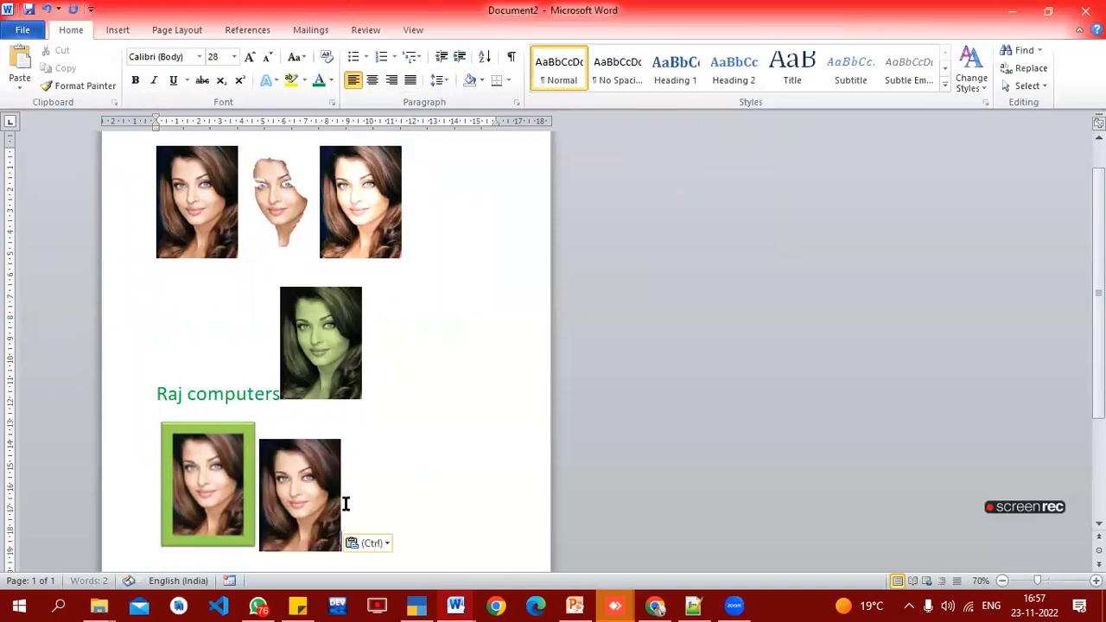
{"action": "left_click", "coordinate": [303, 474]}
{"action": "left_click", "coordinate": [459, 35]}
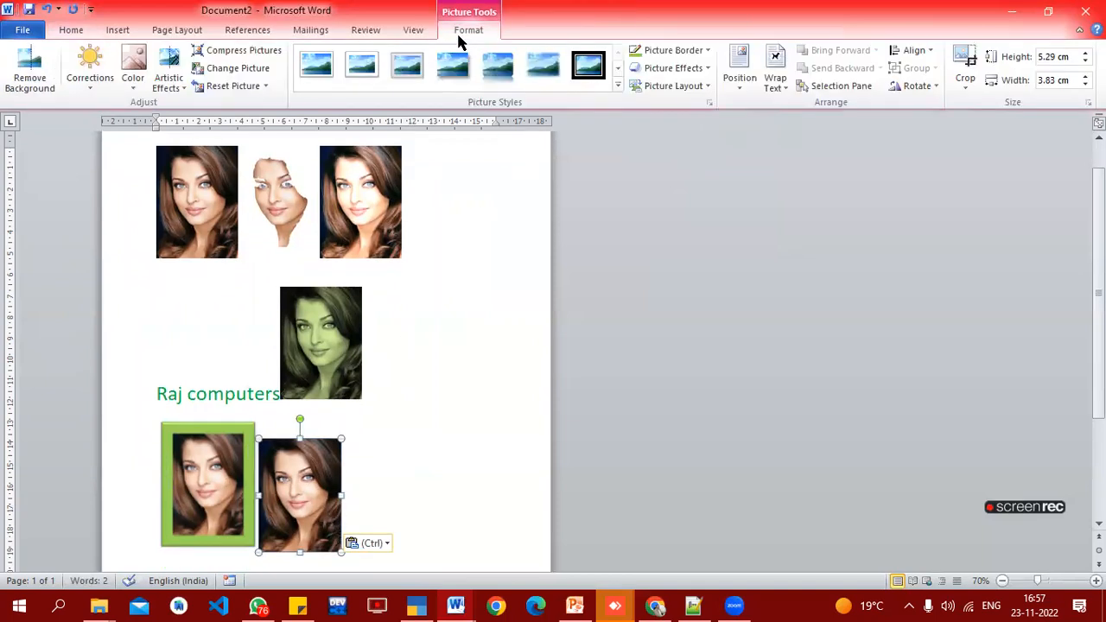
{"action": "left_click", "coordinate": [616, 83]}
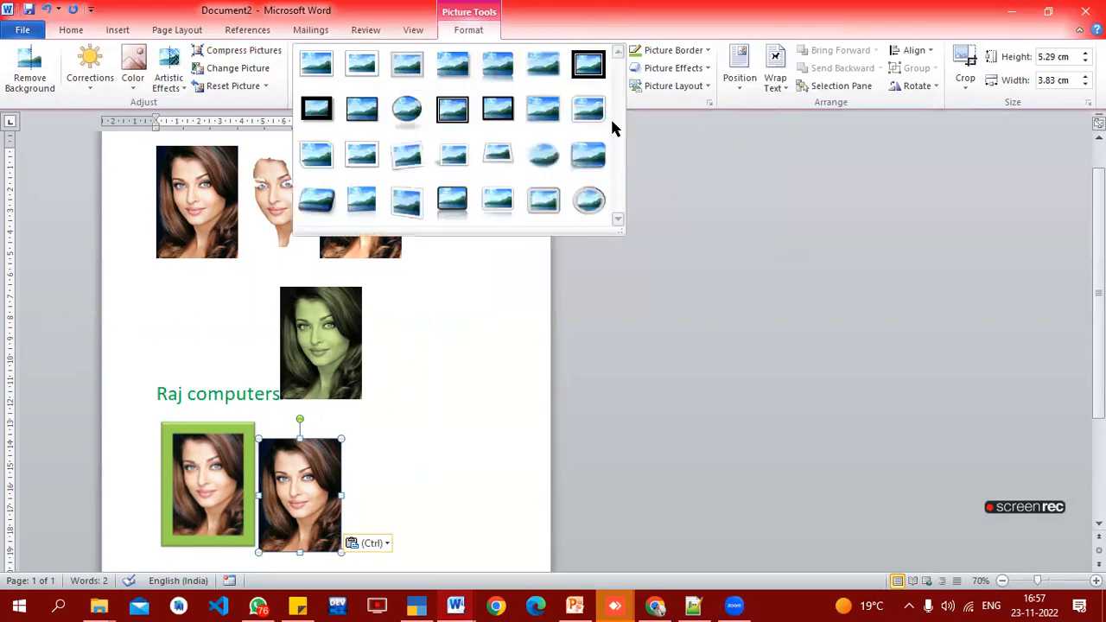
{"action": "left_click", "coordinate": [586, 204]}
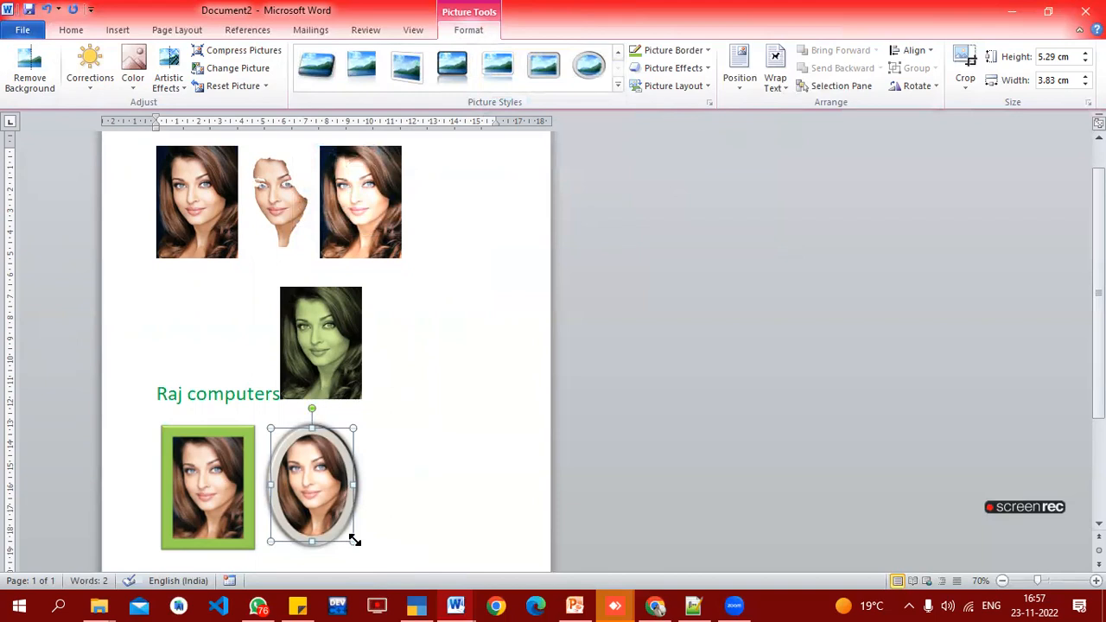
- Enlarge the oval picture to about 10.99 cm high and 12.28 cm wide
{"action": "left_click_drag", "start_coordinate": [360, 539], "coordinate": [442, 533]}
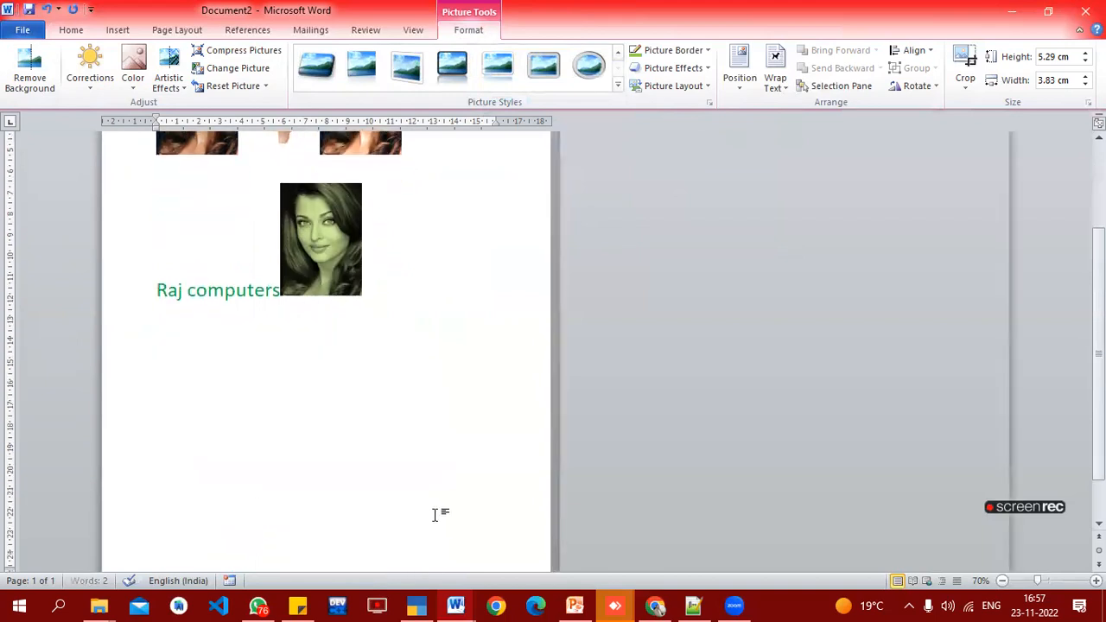
{"action": "scroll", "coordinate": [904, 375], "scroll_direction": "up", "scroll_amount": 3}
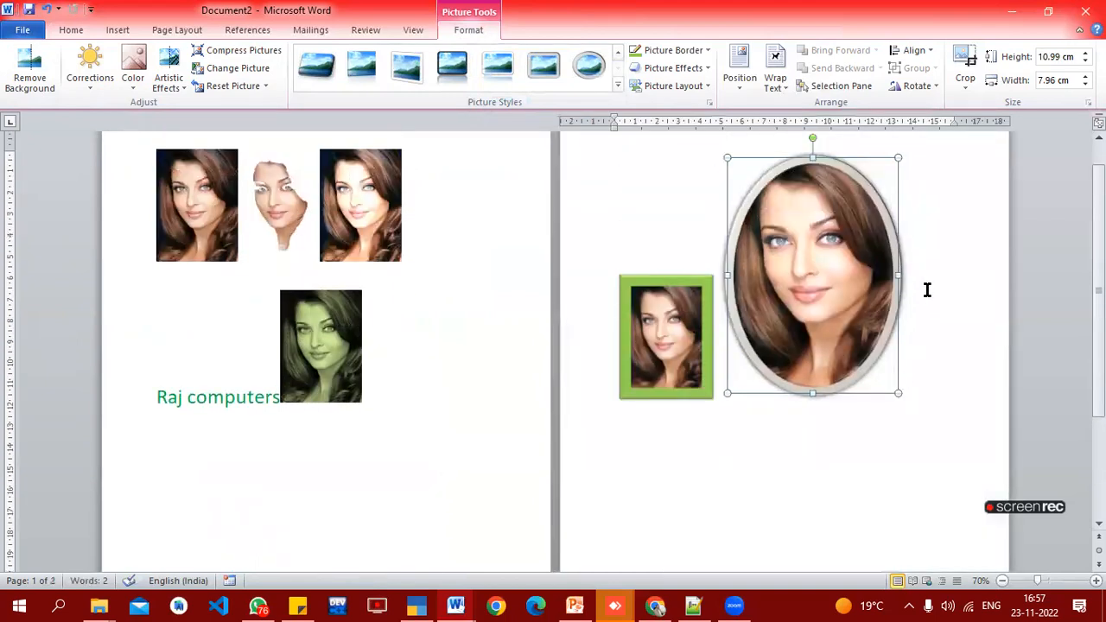
{"action": "left_click_drag", "start_coordinate": [897, 275], "coordinate": [992, 266]}
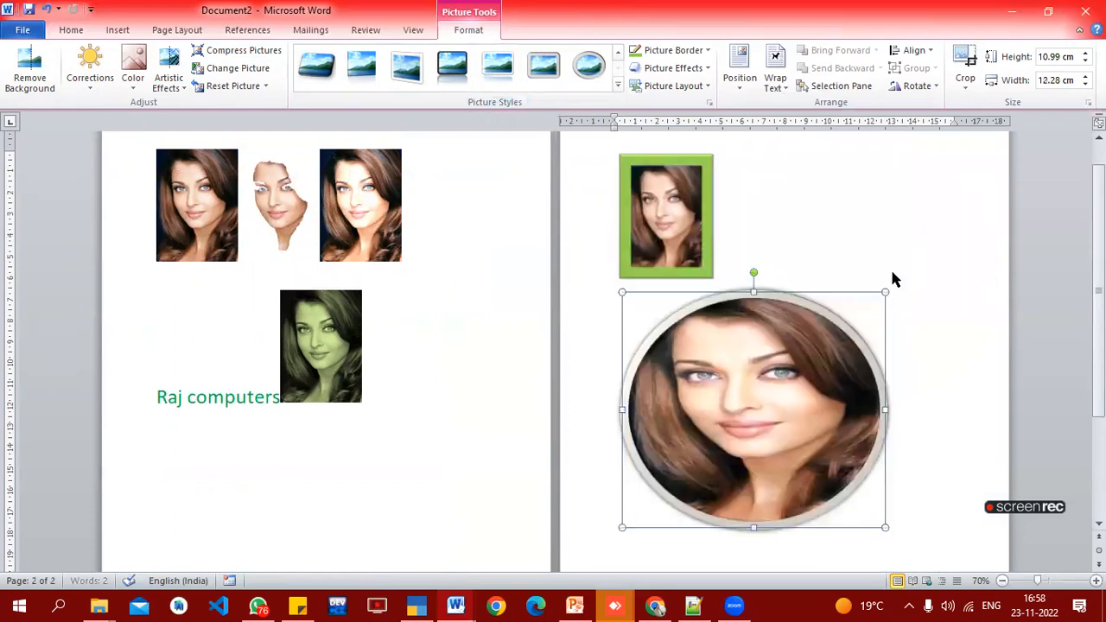
- Try a red border on the oval picture with weights of 1 pt and 3 pt, and restore the Metal Oval style
{"action": "left_click", "coordinate": [710, 51]}
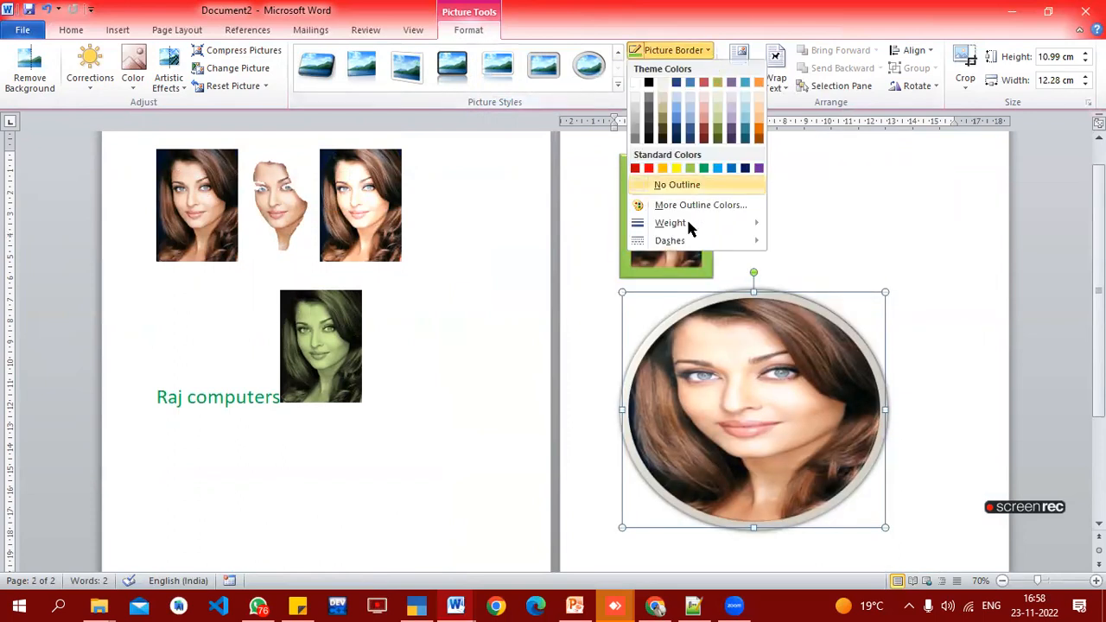
{"action": "mouse_move", "coordinate": [685, 224]}
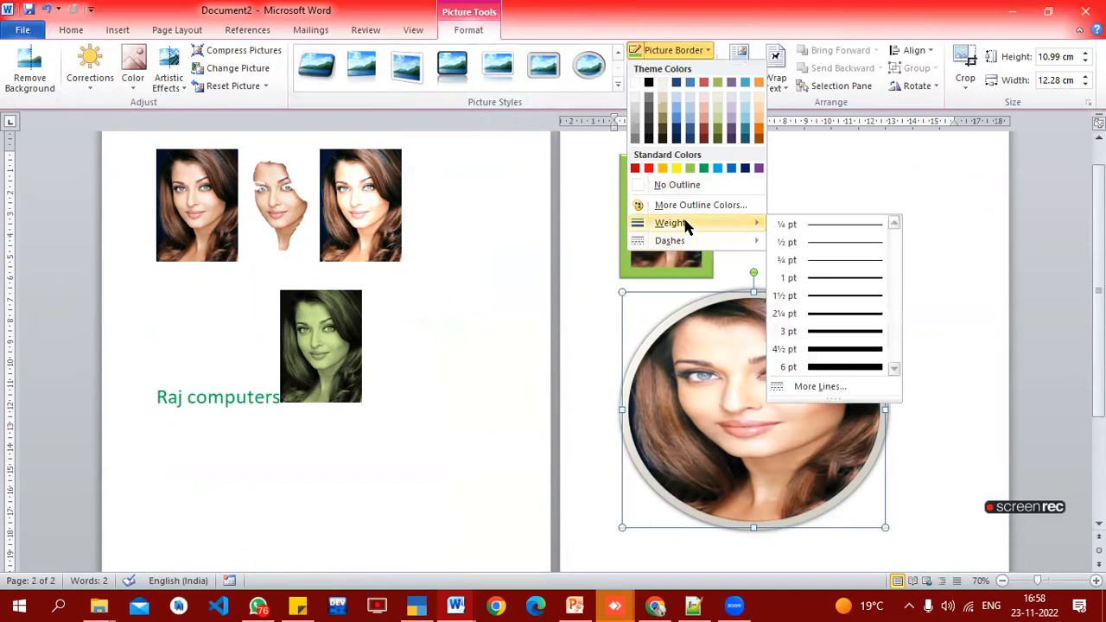
{"action": "left_click", "coordinate": [824, 277]}
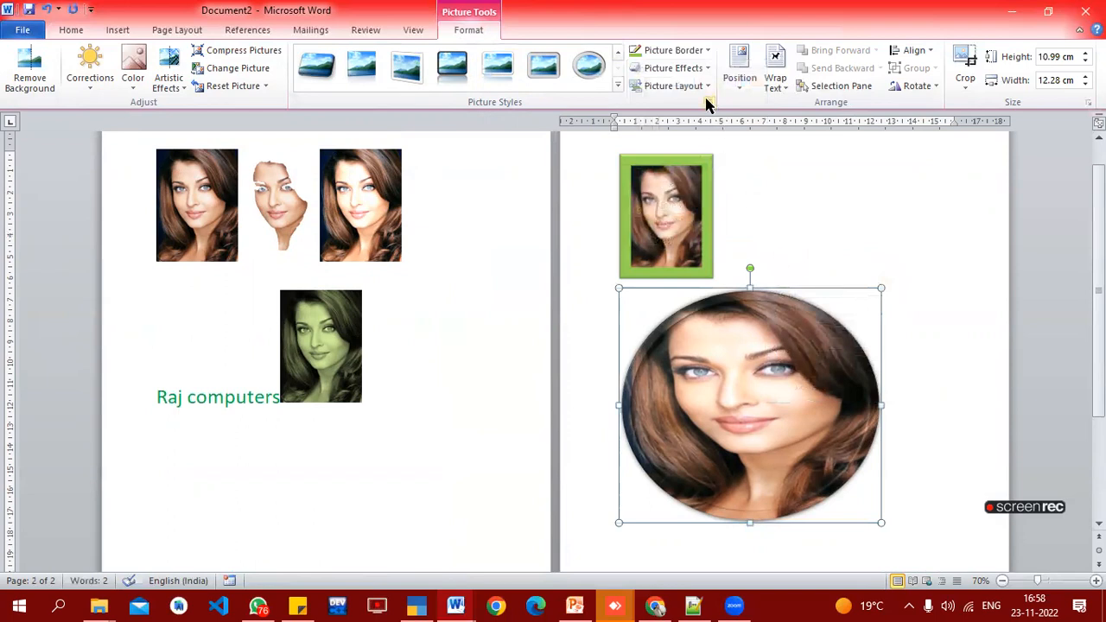
{"action": "left_click", "coordinate": [708, 50]}
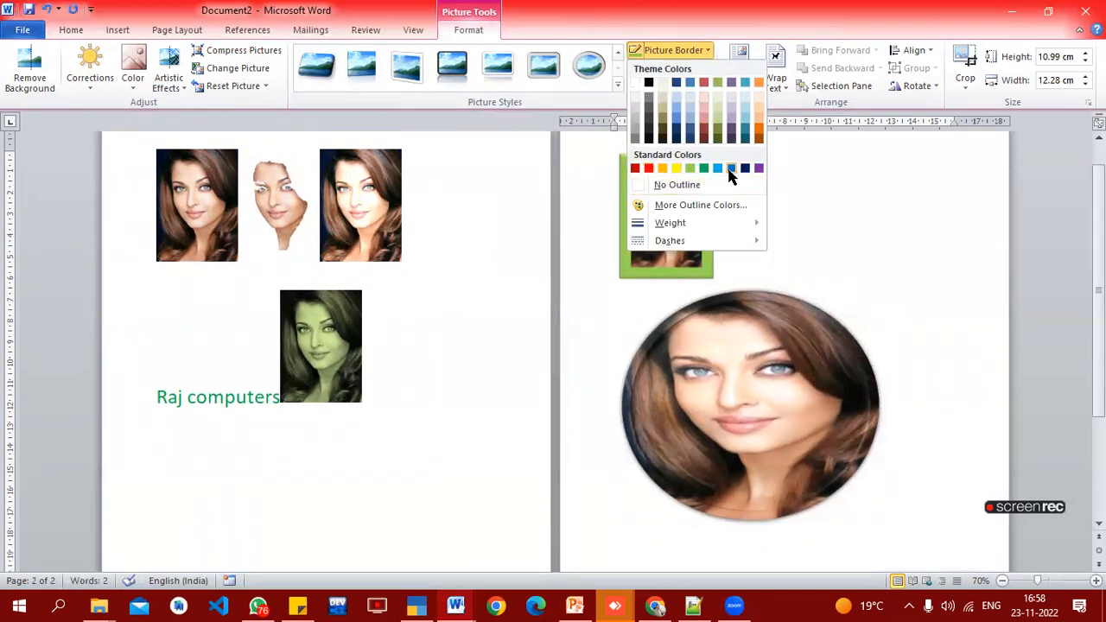
{"action": "left_click", "coordinate": [649, 168]}
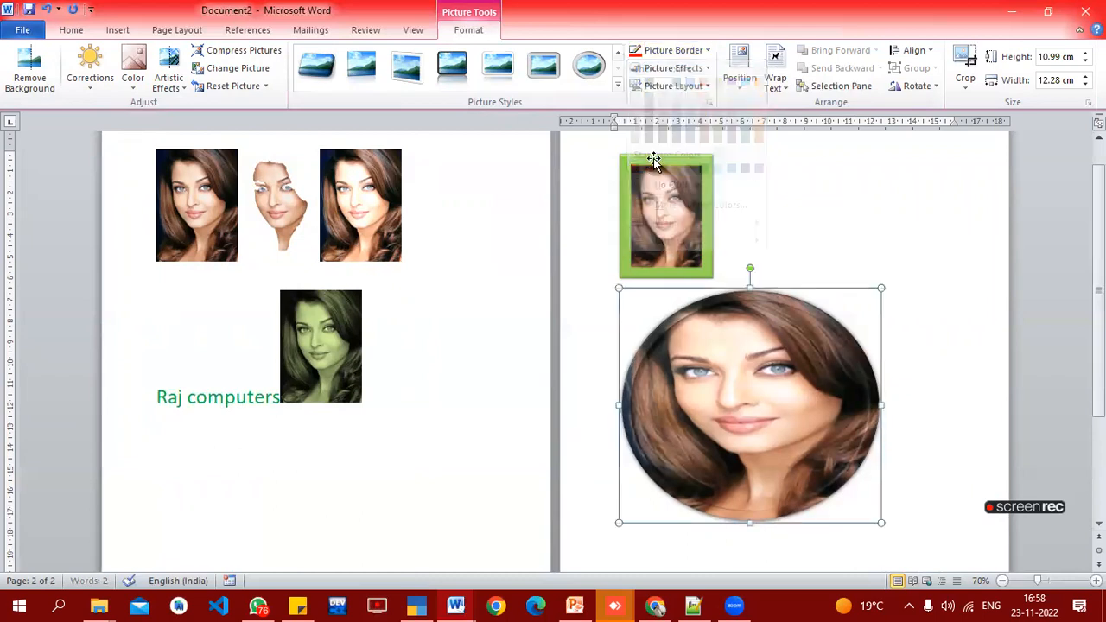
{"action": "left_click", "coordinate": [709, 51]}
{"action": "mouse_move", "coordinate": [708, 226]}
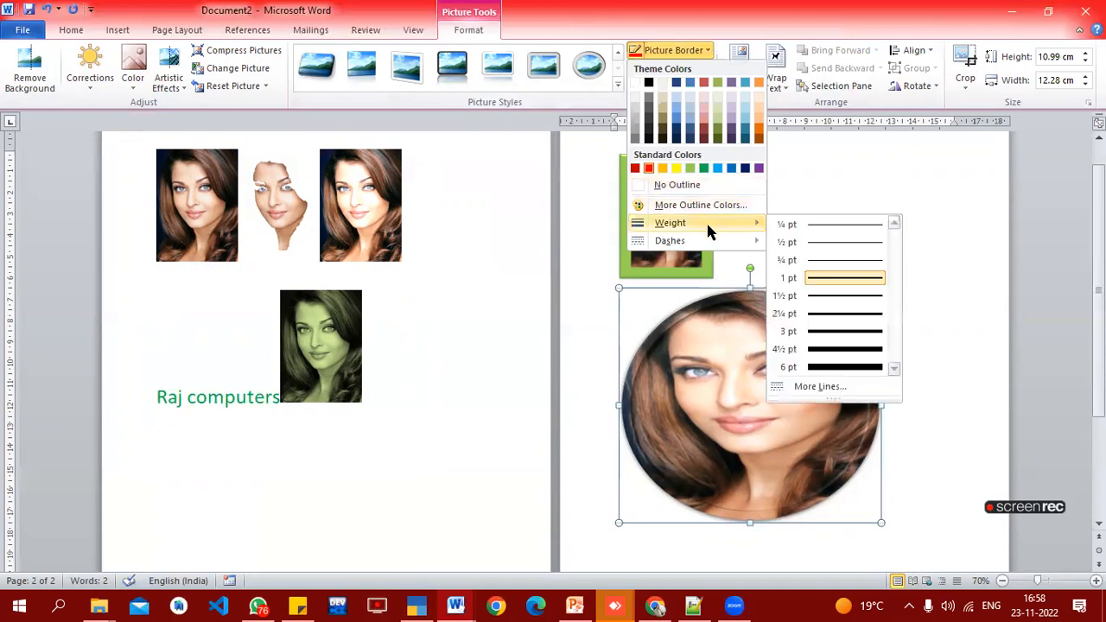
{"action": "left_click", "coordinate": [814, 332]}
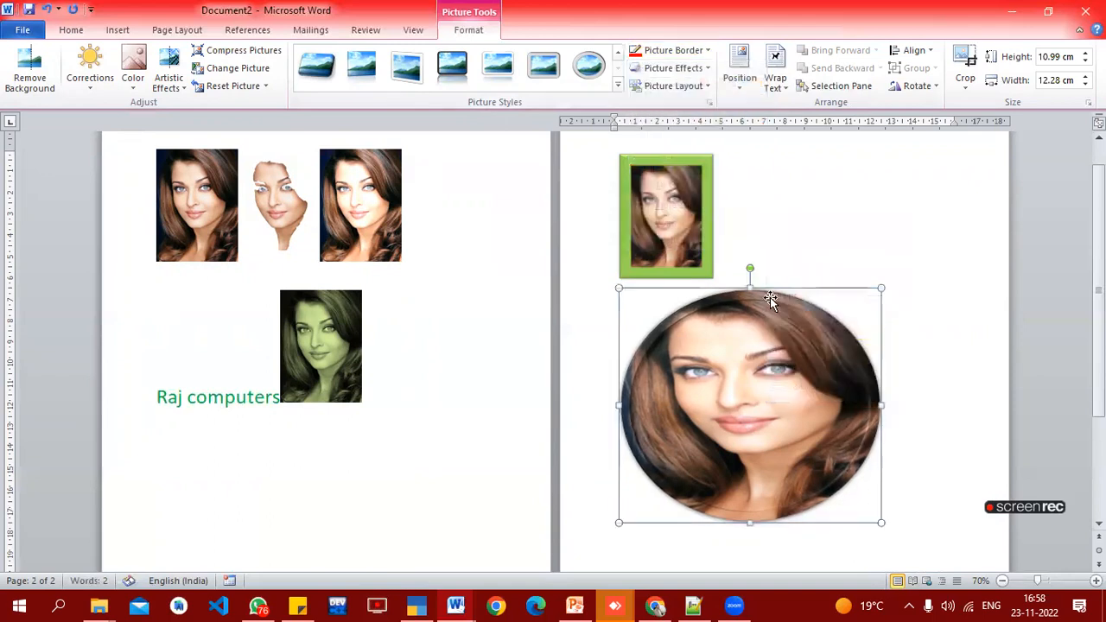
{"action": "left_click", "coordinate": [585, 78]}
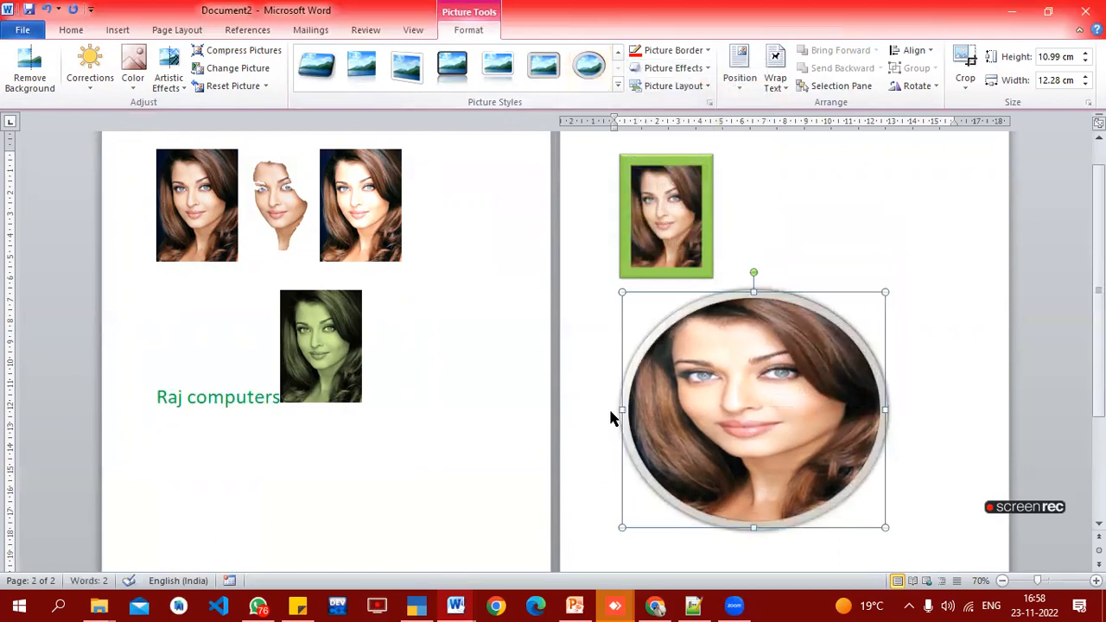
{"action": "left_click", "coordinate": [375, 474]}
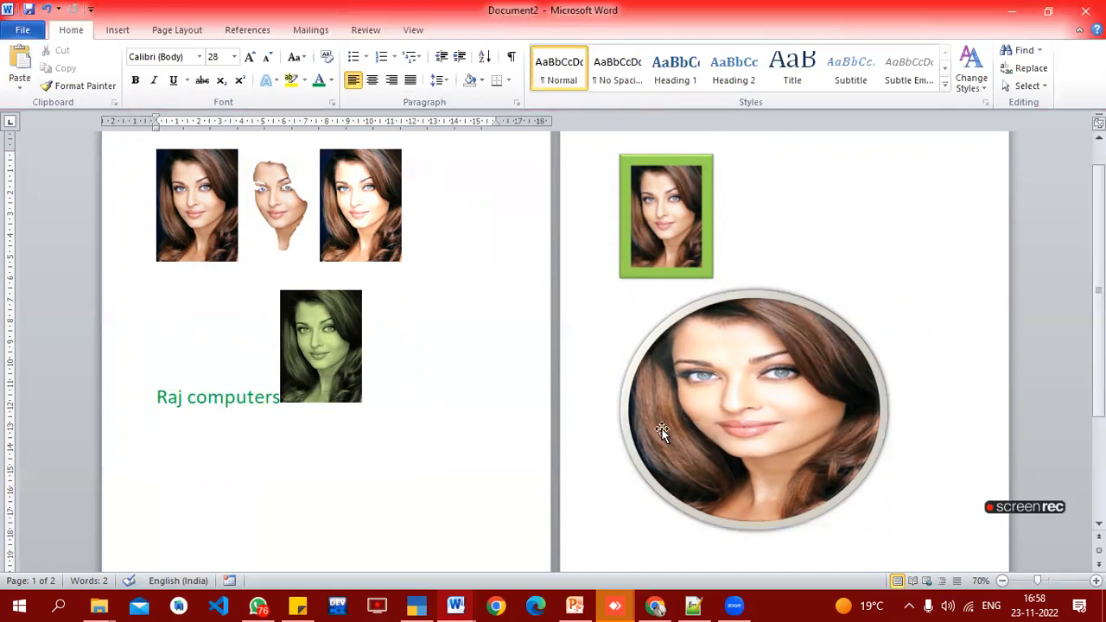
- Switch to the 02 Word.docx document and review its notes from the Insert Picture section to the Insert Clip Art heading
{"action": "left_click", "coordinate": [574, 604]}
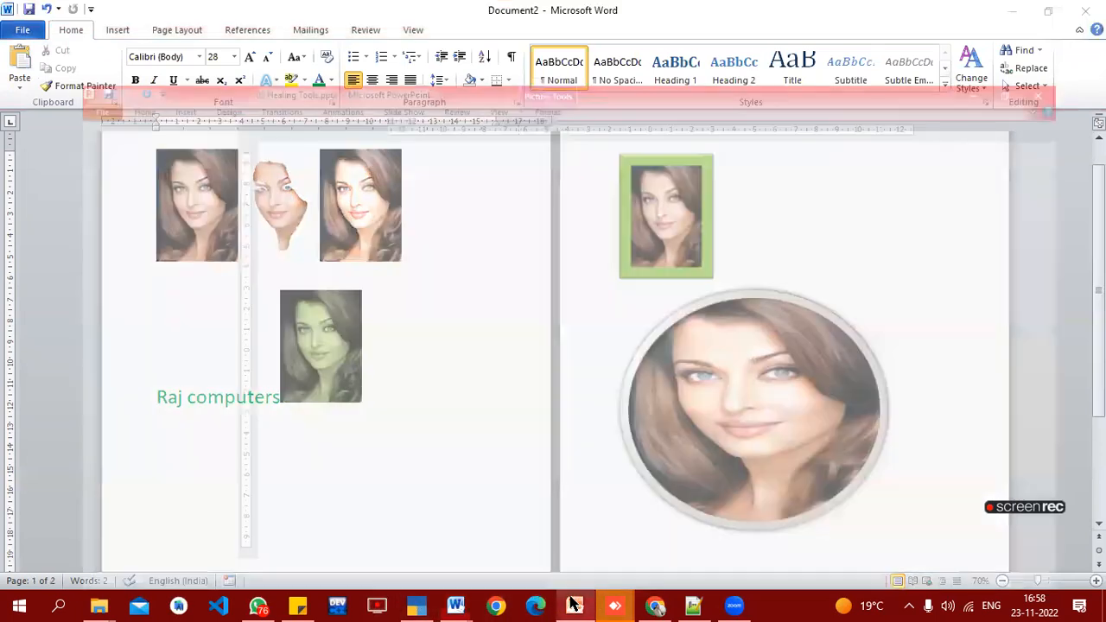
{"action": "left_click", "coordinate": [574, 605]}
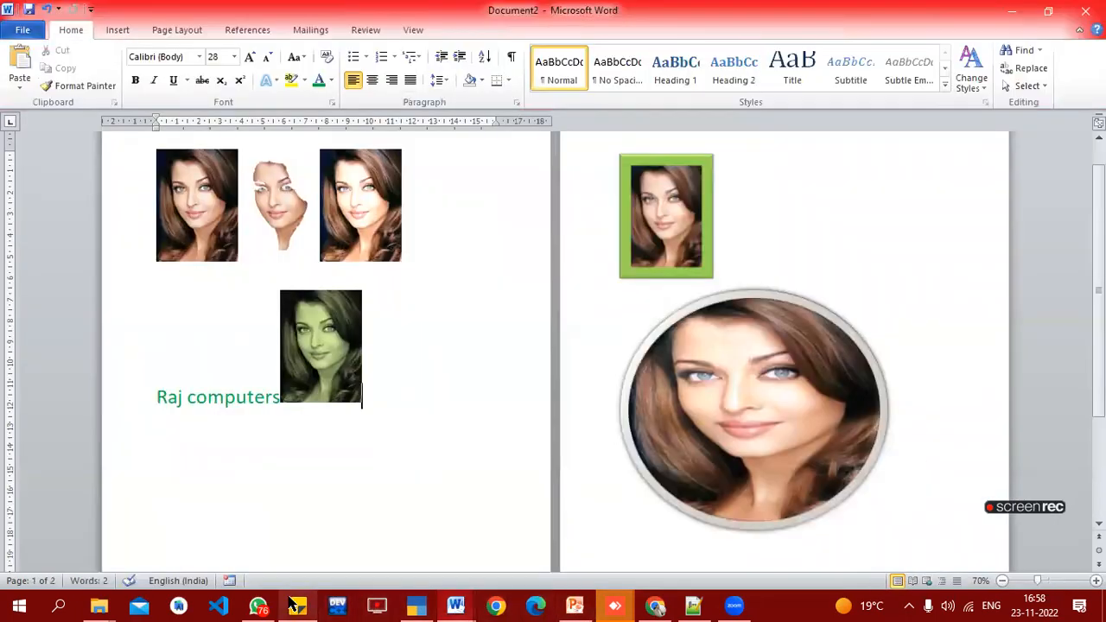
{"action": "mouse_move", "coordinate": [456, 605]}
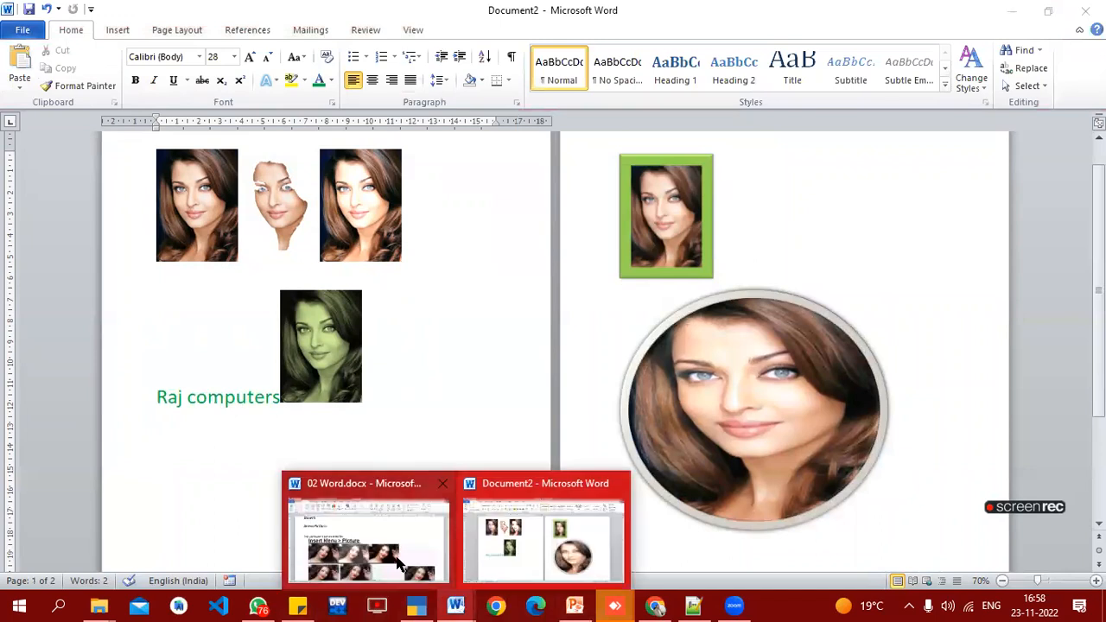
{"action": "left_click", "coordinate": [399, 553]}
{"action": "scroll", "coordinate": [403, 398], "scroll_direction": "down", "scroll_amount": 3}
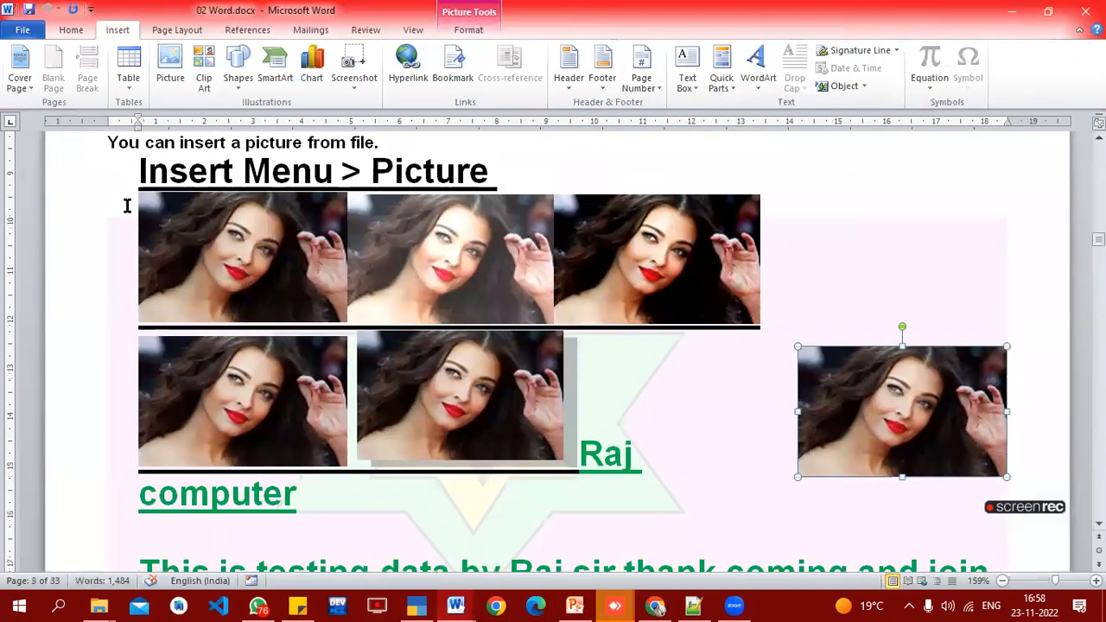
{"action": "left_click", "coordinate": [92, 186]}
{"action": "scroll", "coordinate": [465, 510], "scroll_direction": "down", "scroll_amount": 9}
{"action": "scroll", "coordinate": [469, 511], "scroll_direction": "down", "scroll_amount": 3}
{"action": "left_click", "coordinate": [63, 409]}
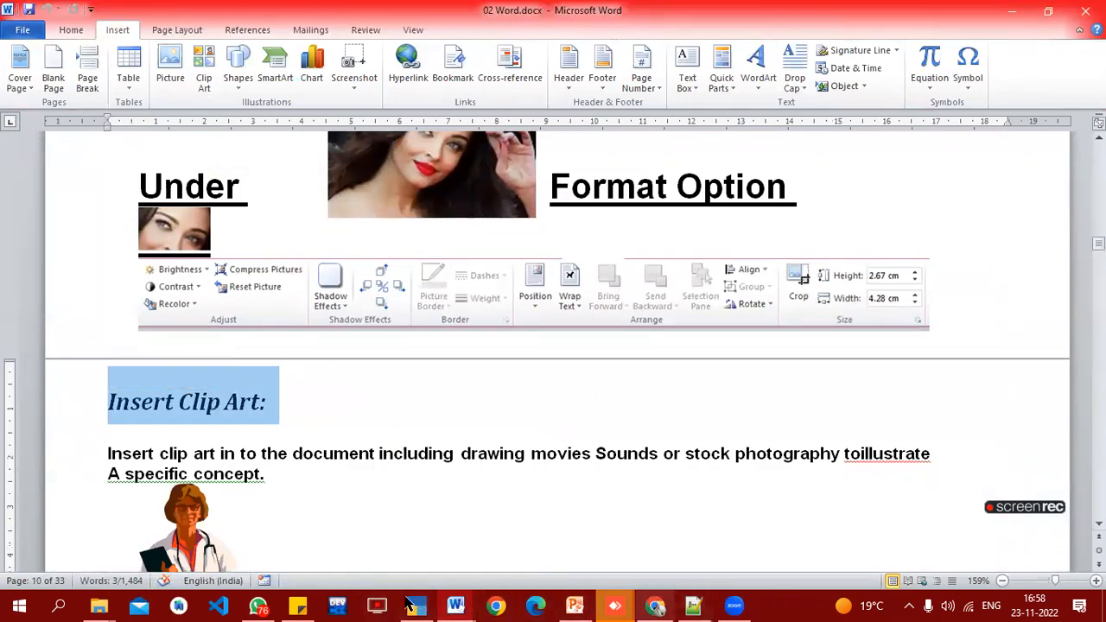
- Return to Document2 and add two new lines after the oval picture on the second page
{"action": "mouse_move", "coordinate": [455, 605]}
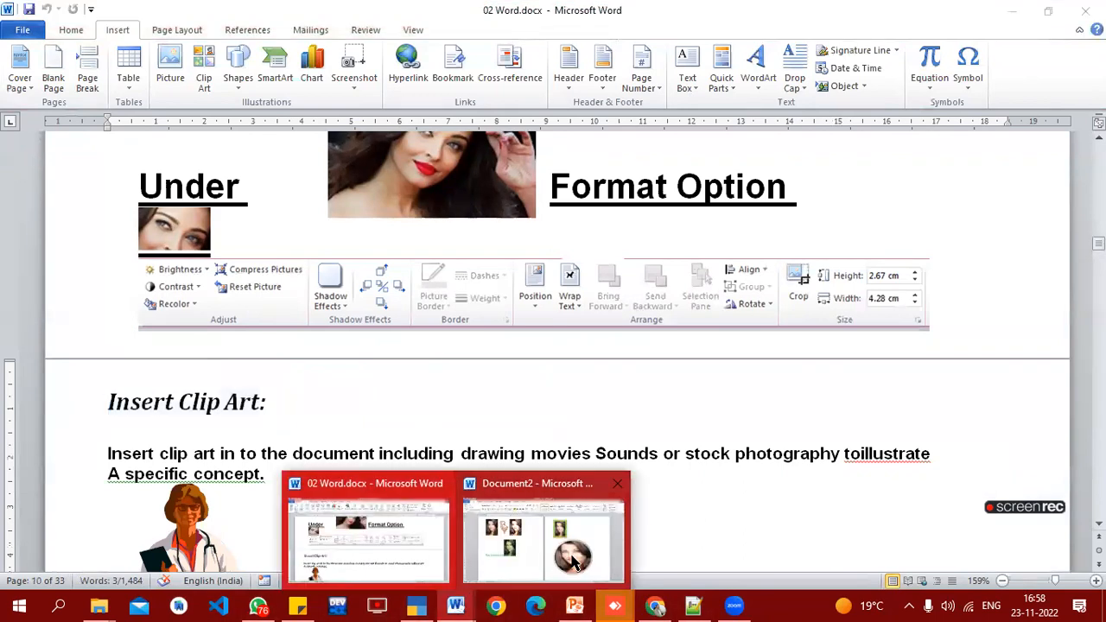
{"action": "left_click", "coordinate": [553, 531]}
{"action": "left_click", "coordinate": [880, 519]}
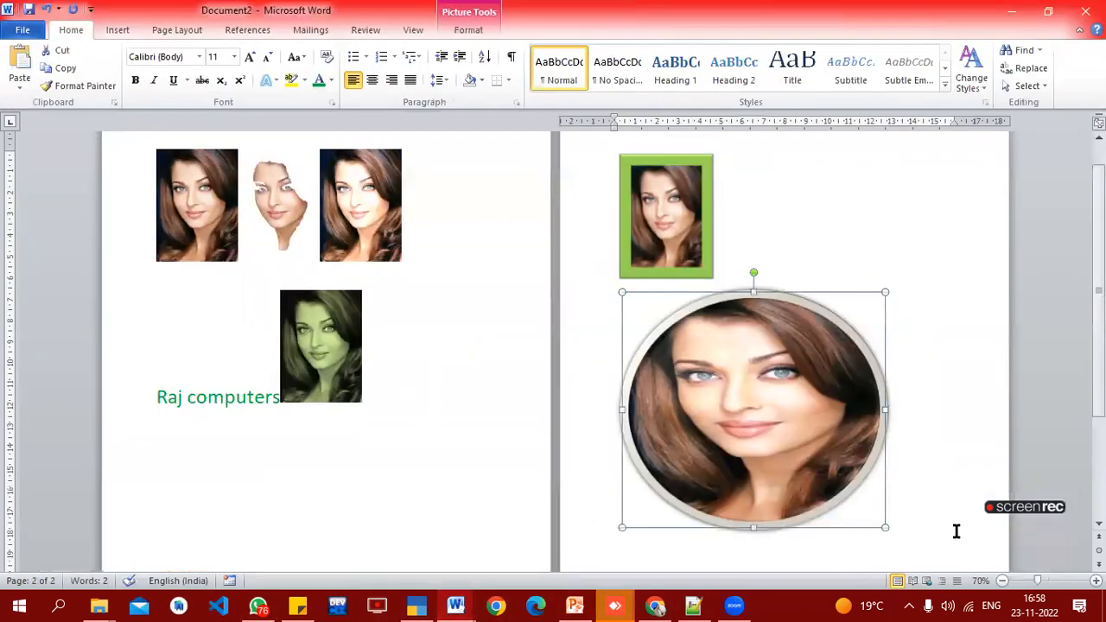
{"action": "left_click", "coordinate": [956, 531]}
{"action": "key", "text": "Return"}
{"action": "key", "text": "Return"}
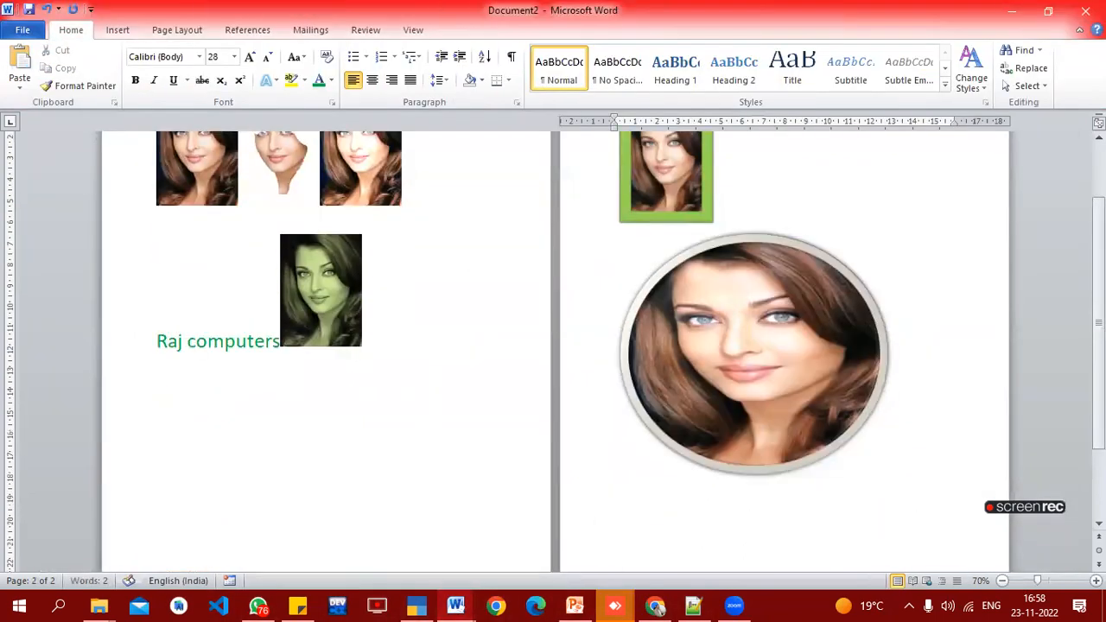
- Search the clip art for "animals" and insert the rabbit drawing on the third page
{"action": "left_click", "coordinate": [112, 32]}
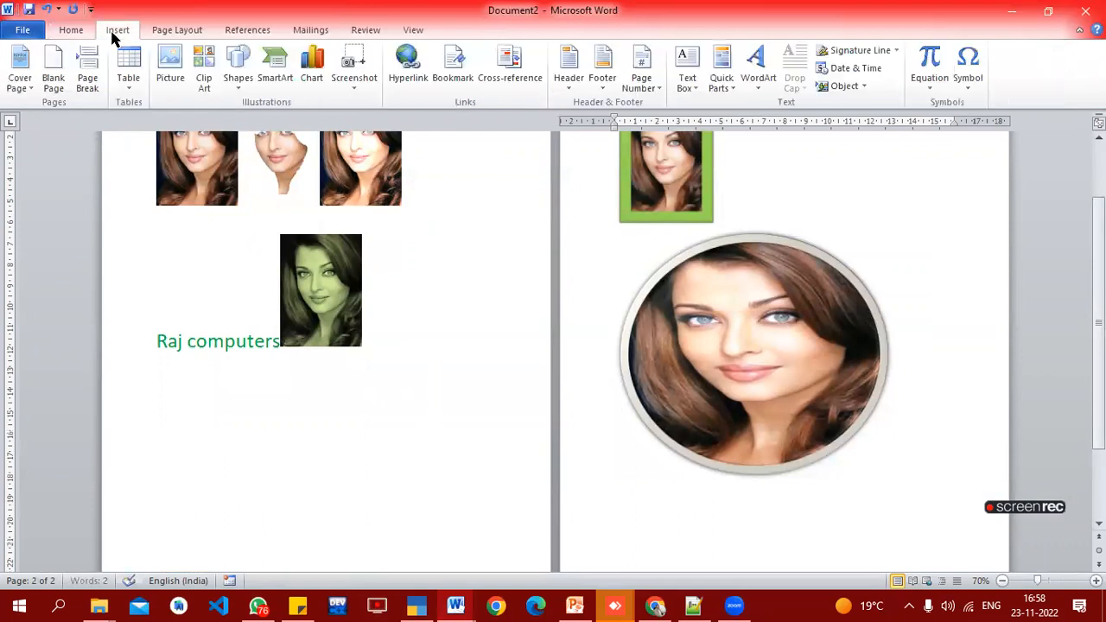
{"action": "left_click", "coordinate": [206, 74]}
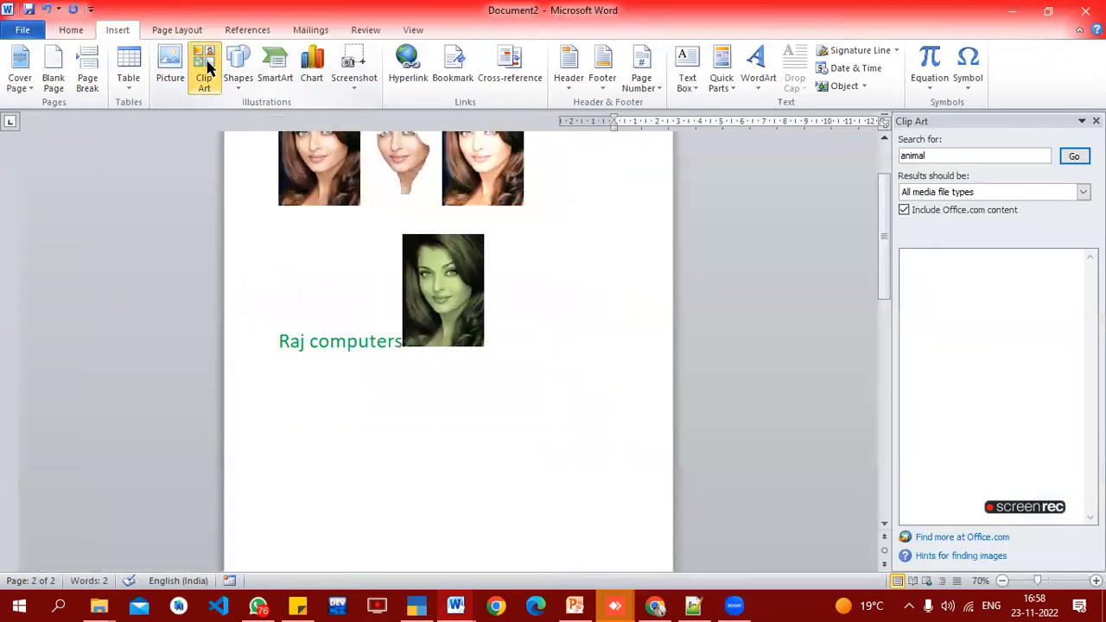
{"action": "left_click", "coordinate": [944, 156]}
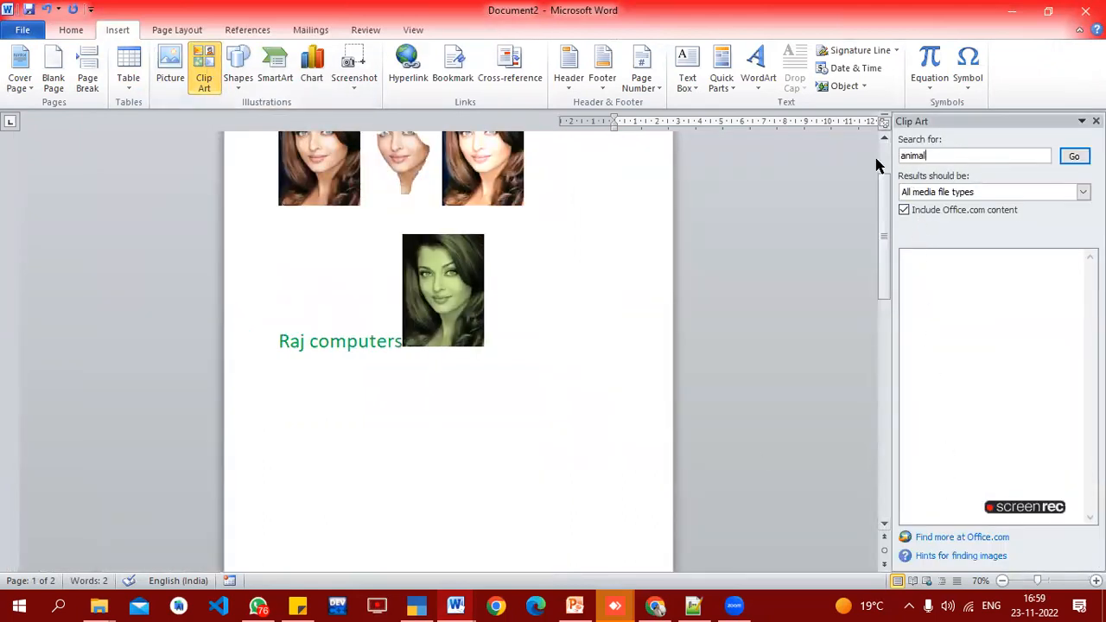
{"action": "type", "text": "animals"}
{"action": "key", "text": "Return"}
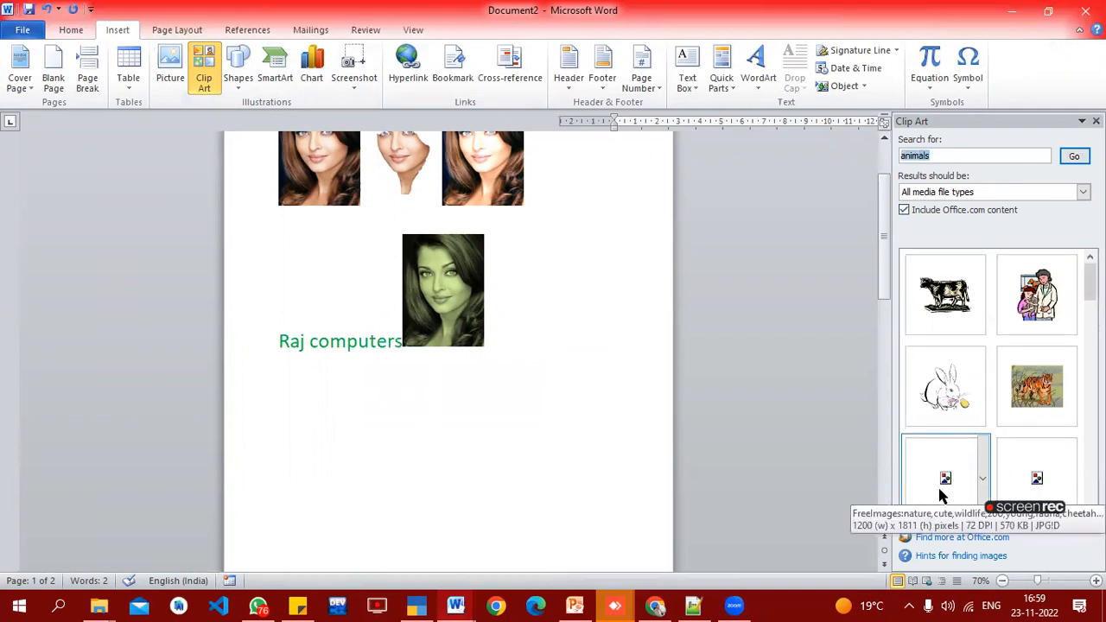
{"action": "left_click", "coordinate": [941, 387]}
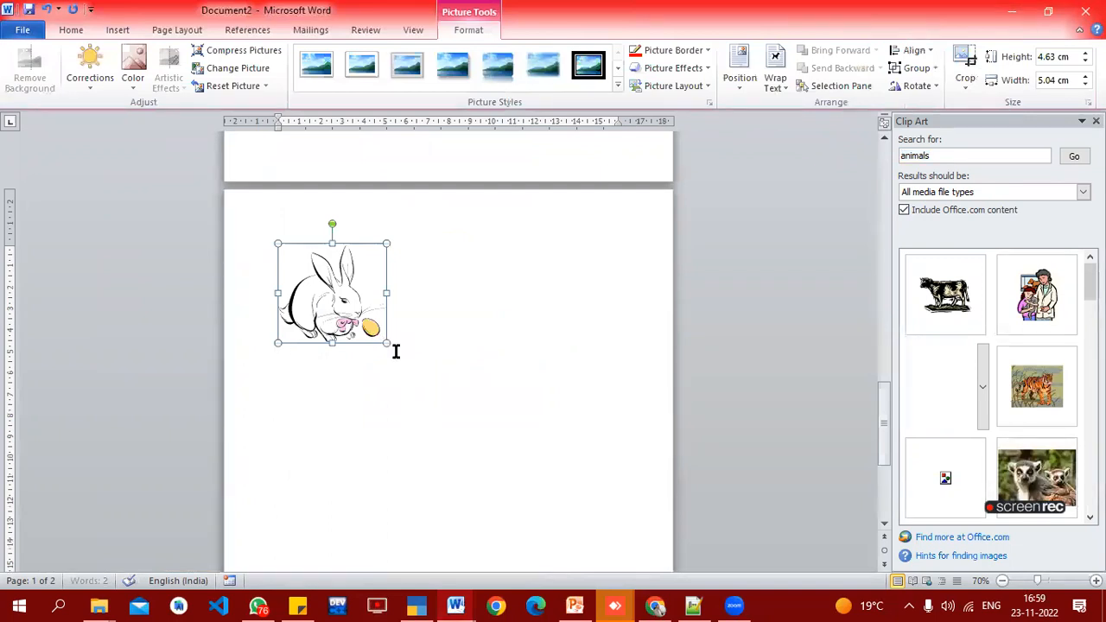
- Apply the double black frame picture style to the rabbit clip art and recolor it light red
{"action": "left_click", "coordinate": [593, 69]}
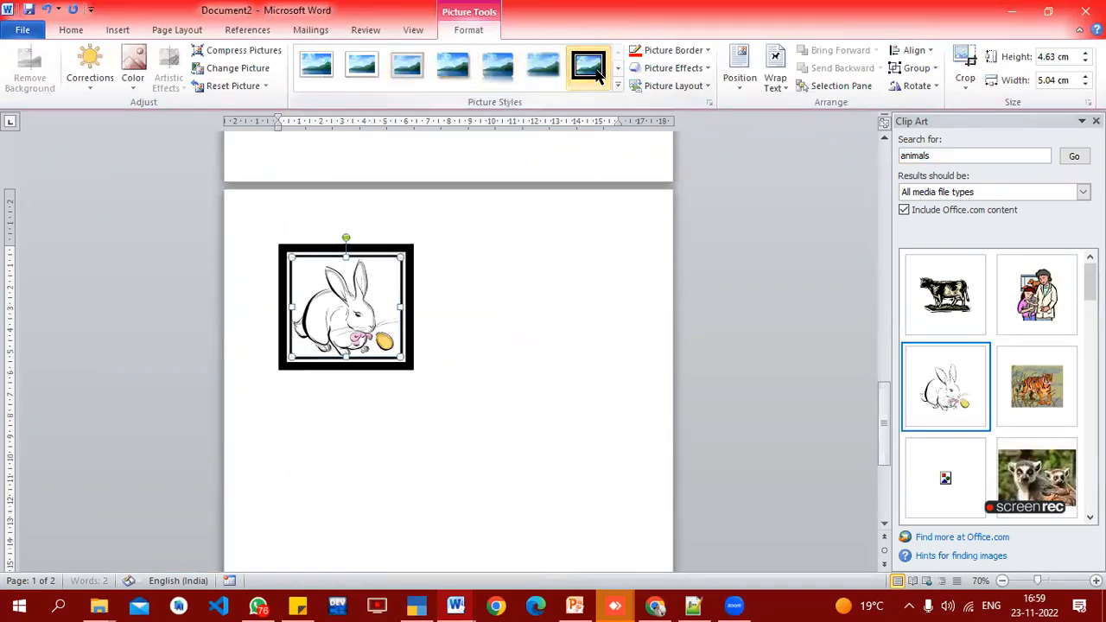
{"action": "left_click", "coordinate": [131, 93]}
{"action": "left_click", "coordinate": [275, 197]}
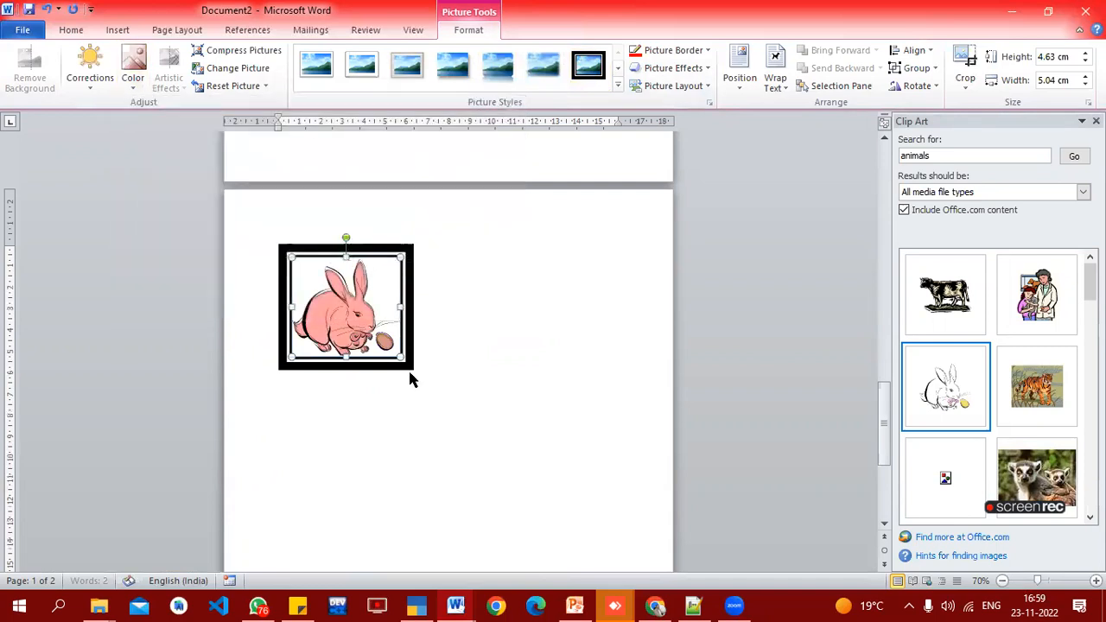
- Apply a brighter, higher-contrast correction preset to the rabbit clip art and deselect it
{"action": "left_click", "coordinate": [92, 91]}
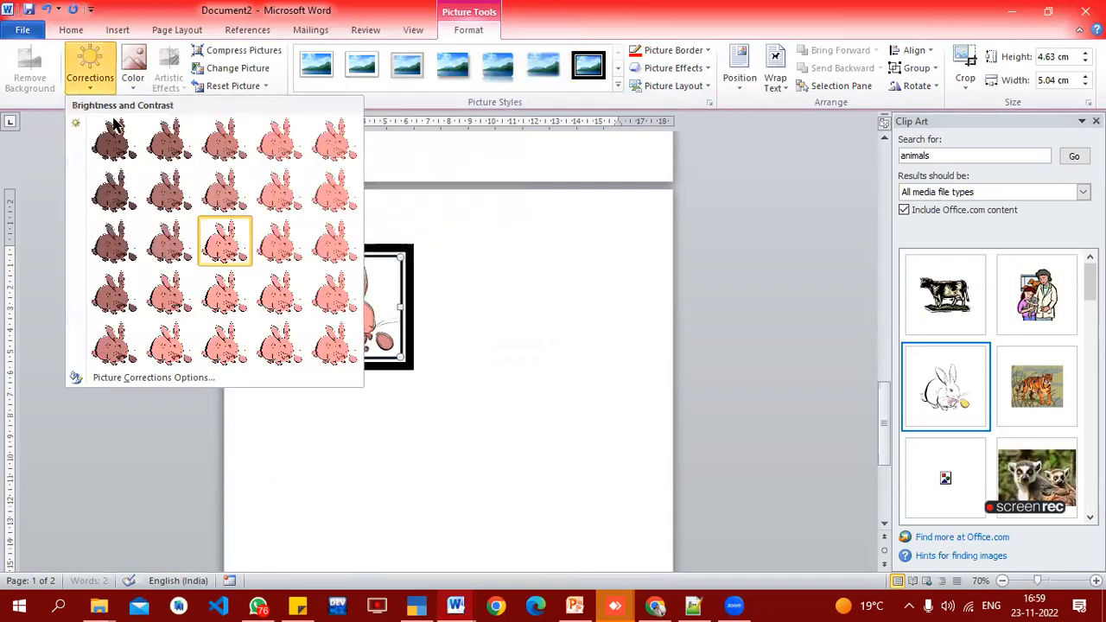
{"action": "left_click", "coordinate": [280, 299]}
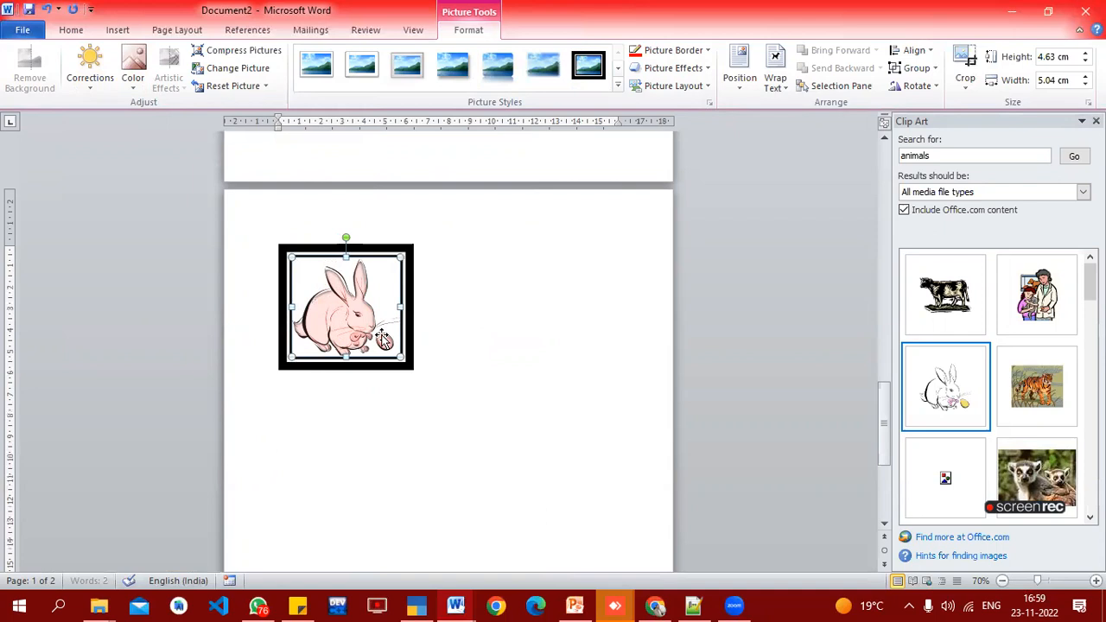
{"action": "left_click", "coordinate": [610, 403]}
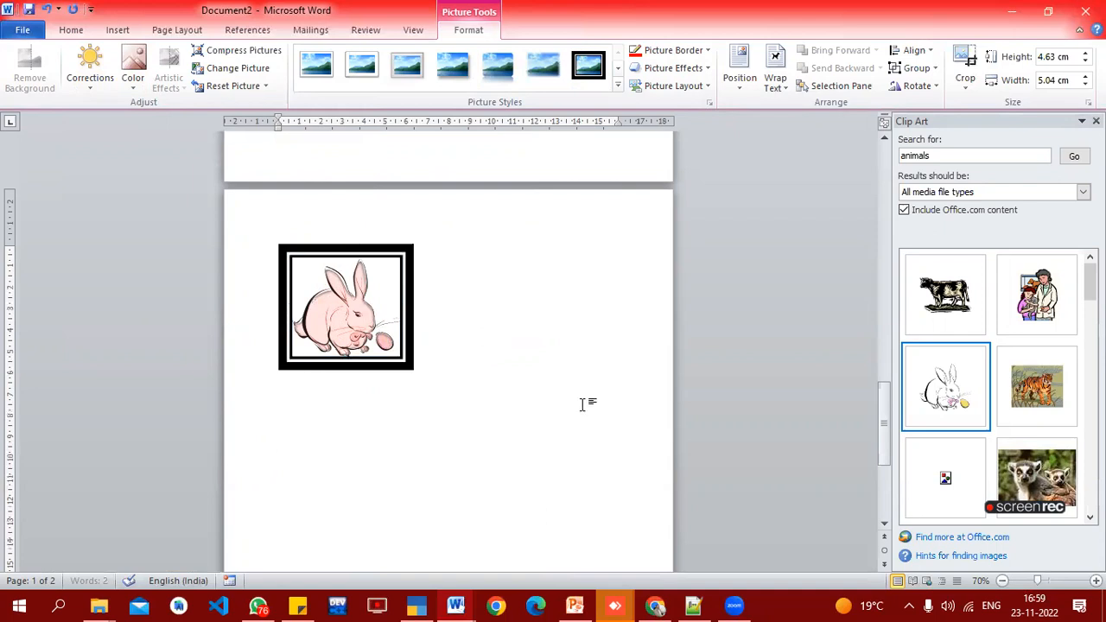
- Try to insert the photo of the lioness lying on grass from the animals clip art results
{"action": "mouse_move", "coordinate": [981, 408]}
{"action": "scroll", "coordinate": [984, 406], "scroll_direction": "down", "scroll_amount": 3}
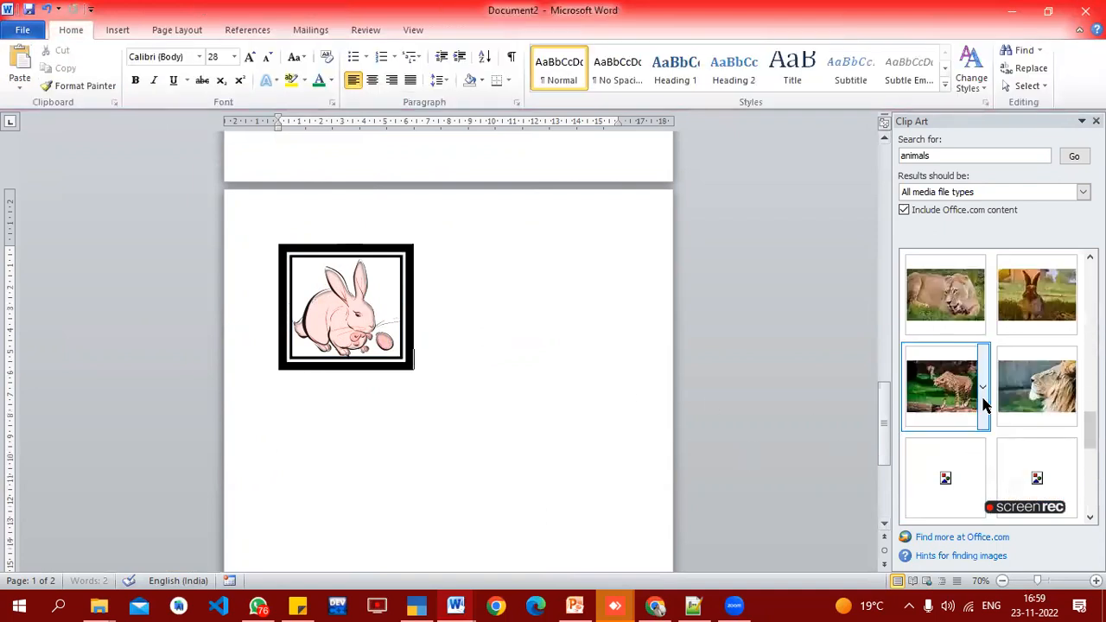
{"action": "mouse_move", "coordinate": [959, 311]}
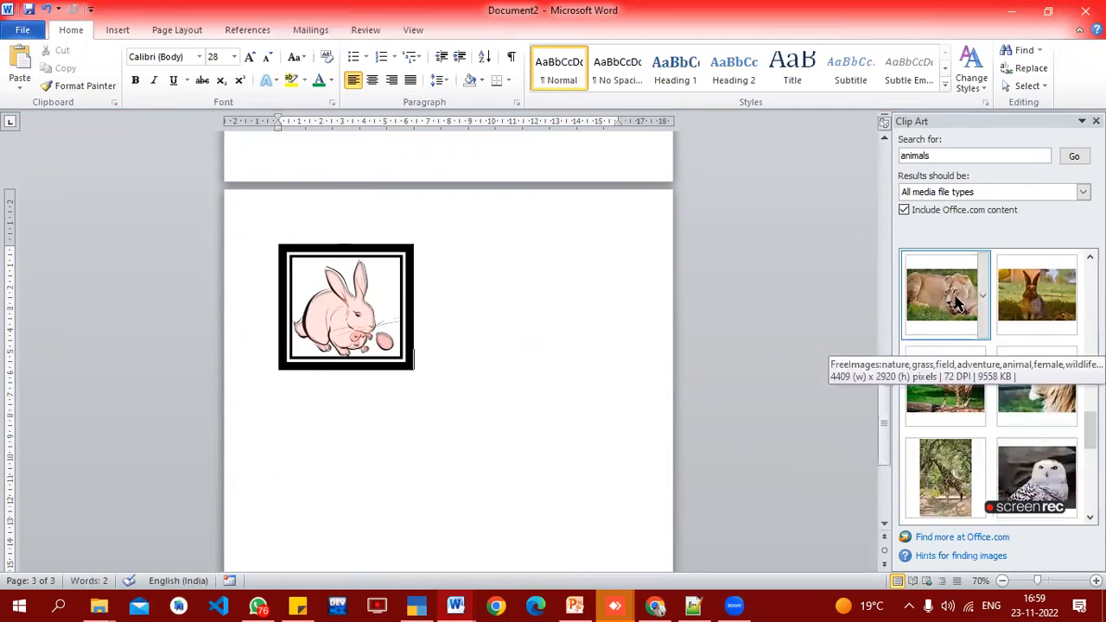
{"action": "left_click", "coordinate": [957, 302]}
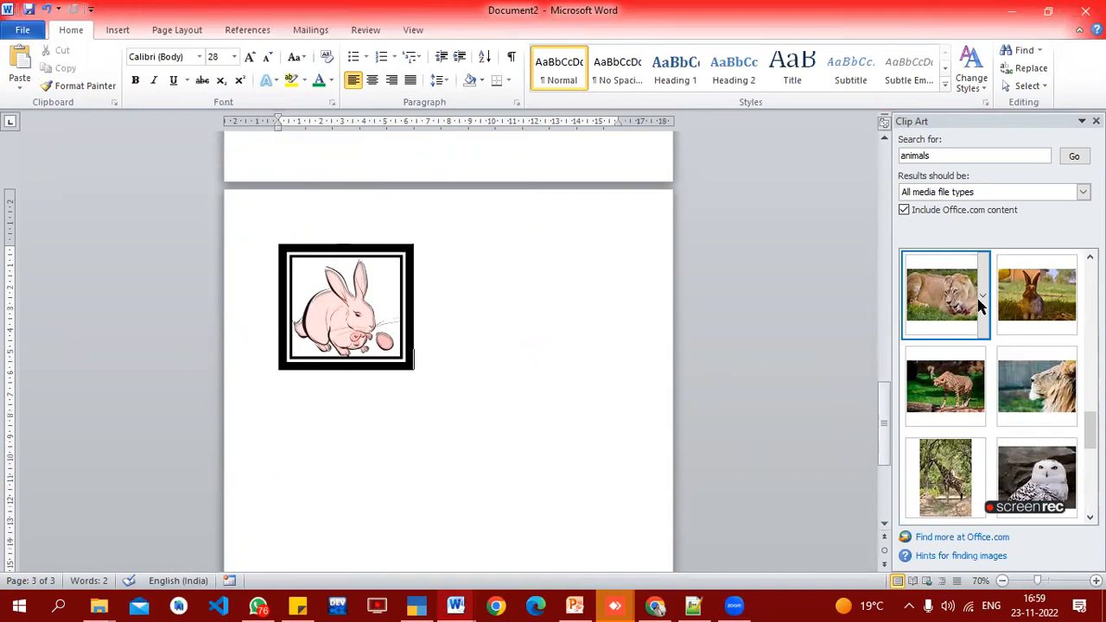
{"action": "left_click", "coordinate": [978, 306]}
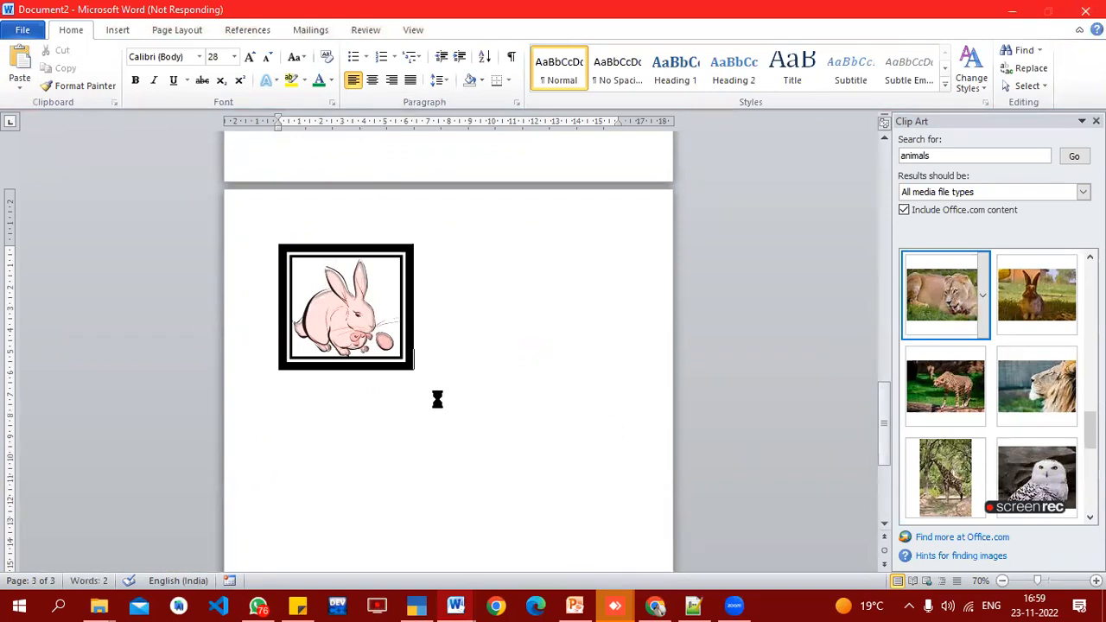
- Add new lines below the rabbit clip art and look over the available shapes
{"action": "left_click", "coordinate": [535, 345]}
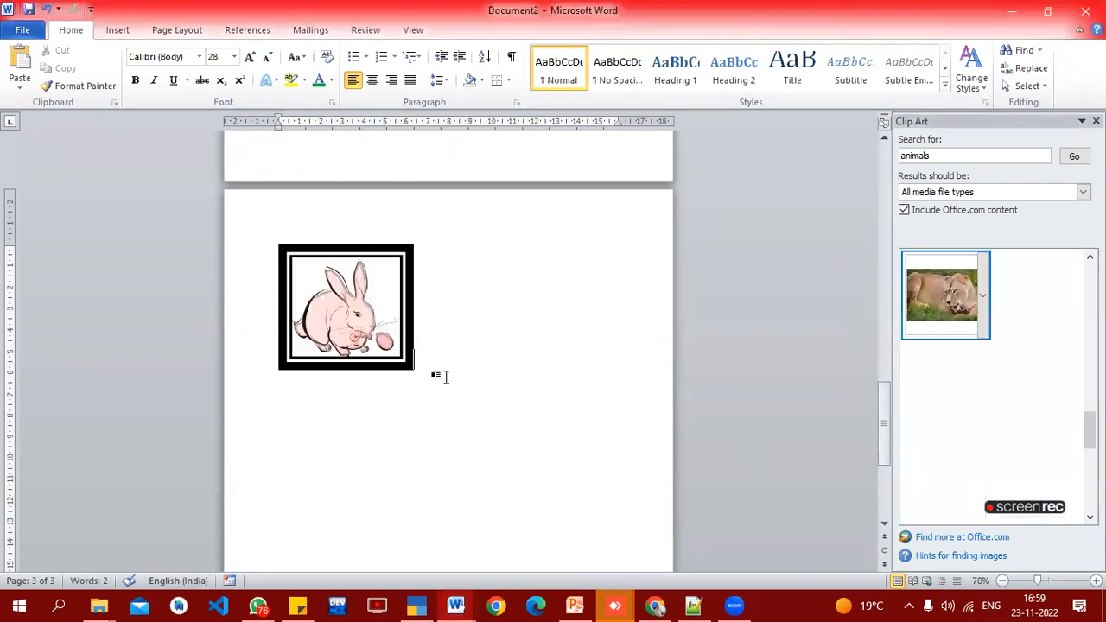
{"action": "key", "text": "Return"}
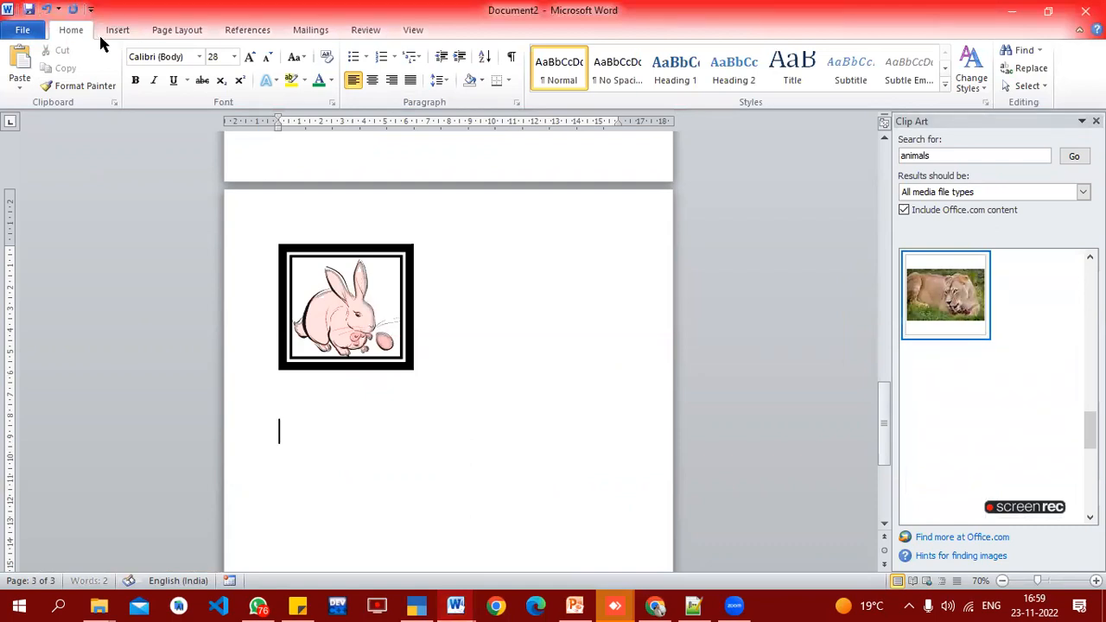
{"action": "left_click", "coordinate": [113, 30]}
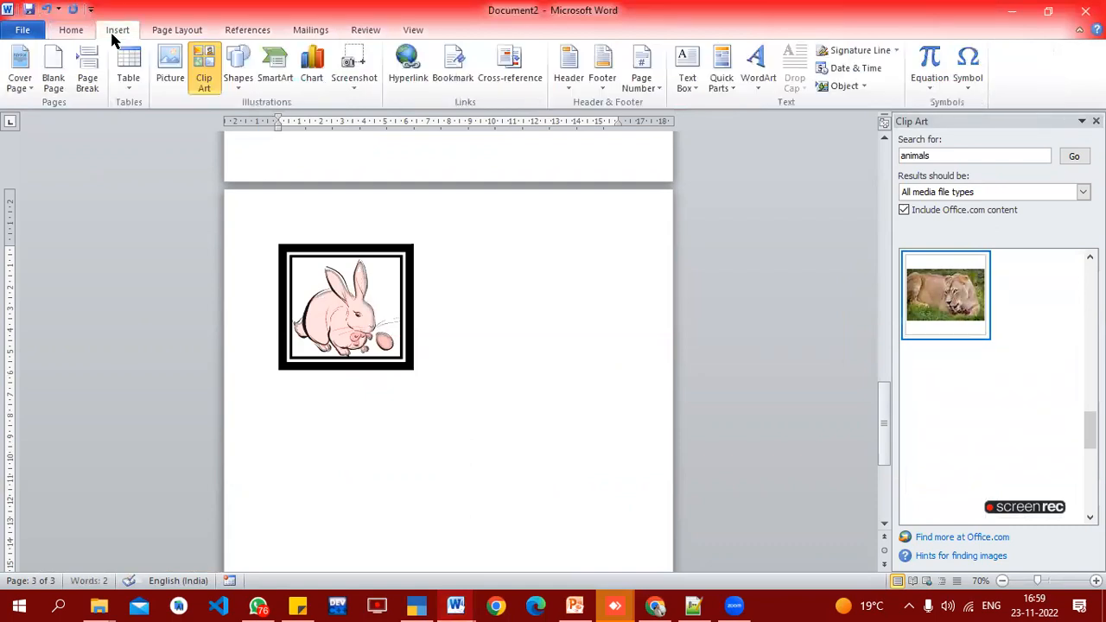
{"action": "left_click", "coordinate": [238, 82]}
{"action": "left_click", "coordinate": [513, 211]}
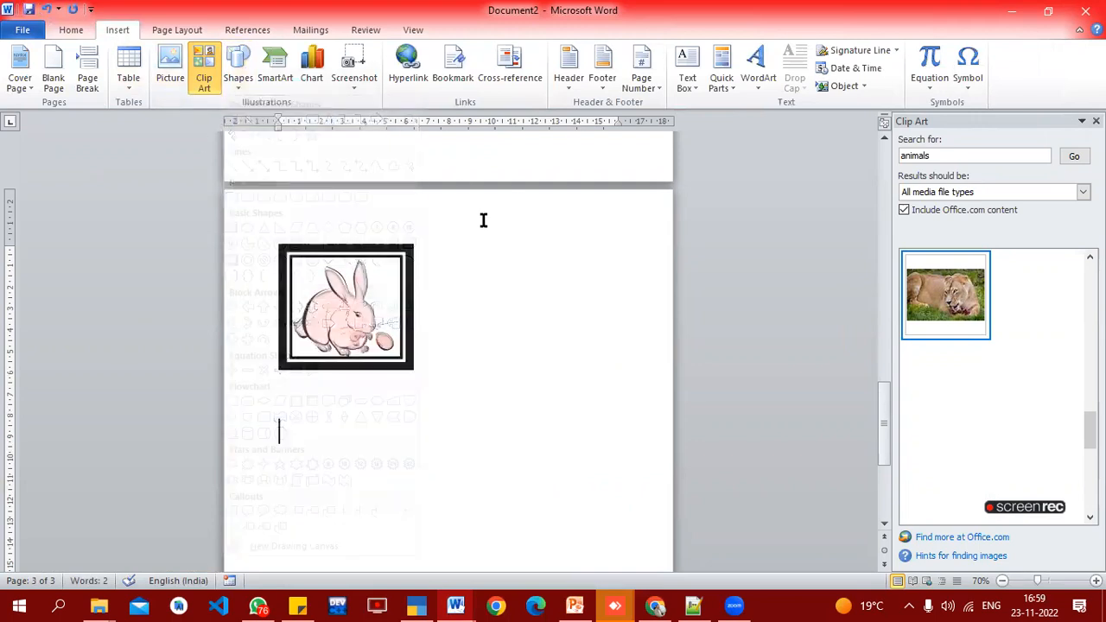
- Switch to the 02 Word.docx document and examine its Trims & Accessories Quality Control Process Flow Chart
{"action": "left_click", "coordinate": [456, 605]}
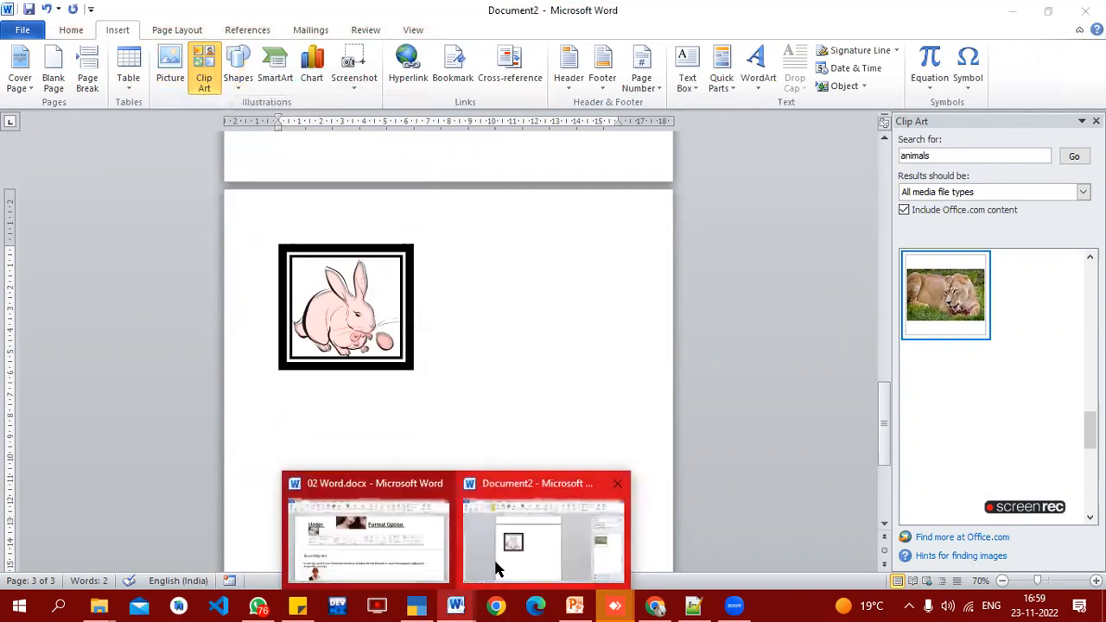
{"action": "left_click", "coordinate": [362, 535]}
{"action": "scroll", "coordinate": [360, 429], "scroll_direction": "down", "scroll_amount": 7}
{"action": "scroll", "coordinate": [362, 430], "scroll_direction": "down", "scroll_amount": 3}
{"action": "scroll", "coordinate": [363, 425], "scroll_direction": "up", "scroll_amount": 3}
{"action": "scroll", "coordinate": [578, 390], "scroll_direction": "down", "scroll_amount": 6}
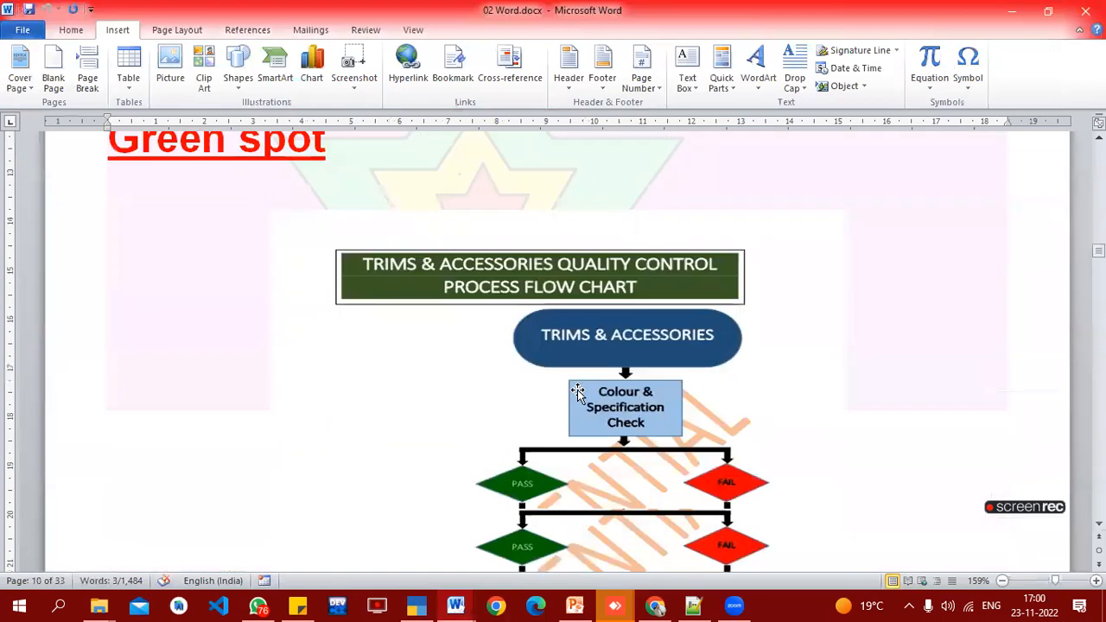
{"action": "left_click", "coordinate": [538, 417]}
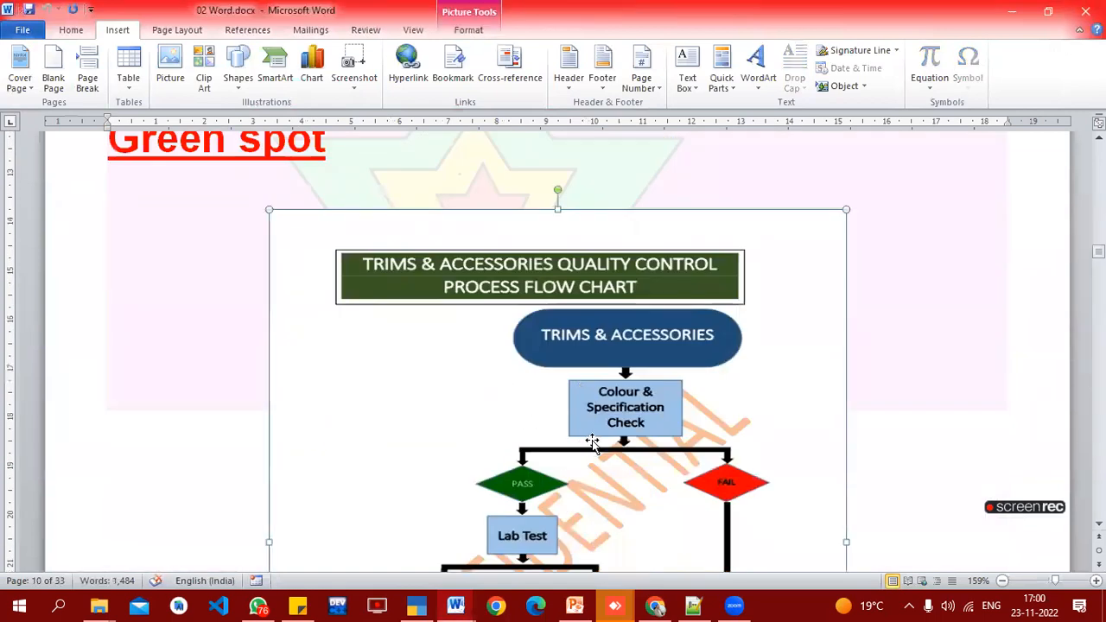
{"action": "scroll", "coordinate": [592, 440], "scroll_direction": "down", "scroll_amount": 4}
{"action": "scroll", "coordinate": [592, 440], "scroll_direction": "up", "scroll_amount": 2}
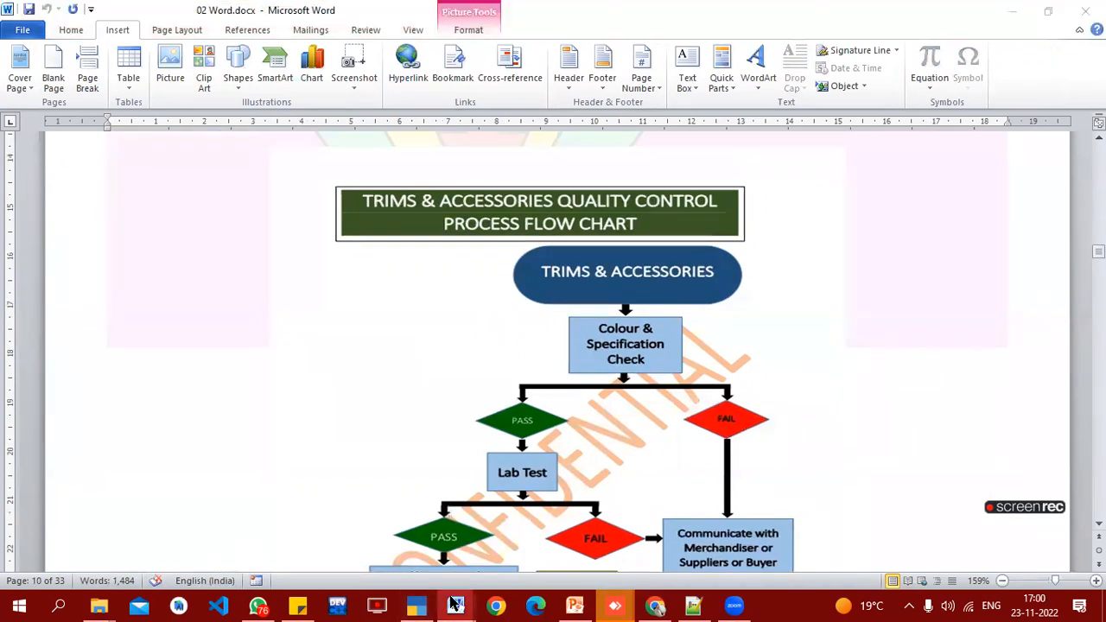
- Return to Document2 and insert a blank page after the rabbit clip art's page
{"action": "mouse_move", "coordinate": [455, 605]}
{"action": "left_click", "coordinate": [532, 536]}
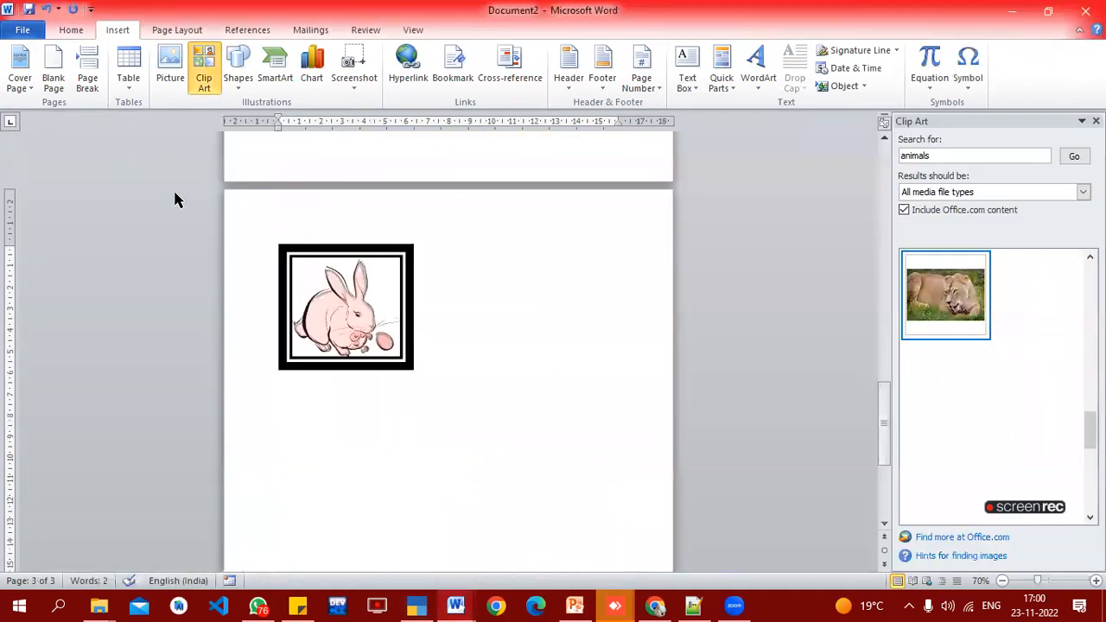
{"action": "left_click", "coordinate": [53, 78]}
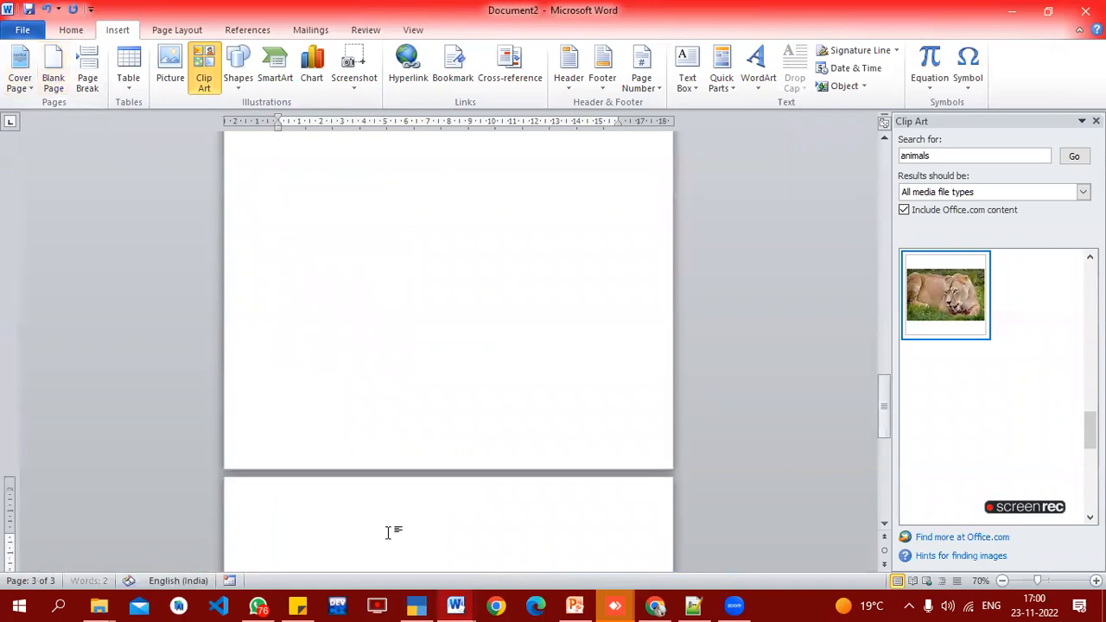
{"action": "scroll", "coordinate": [394, 518], "scroll_direction": "down", "scroll_amount": 4}
{"action": "key", "text": "ctrl+Return"}
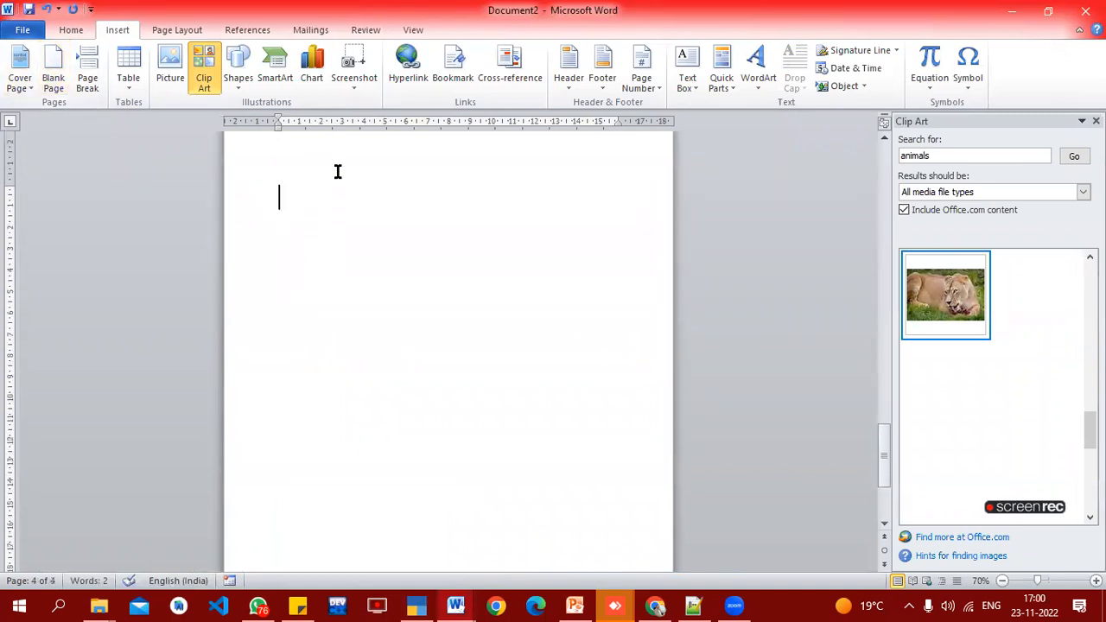
- Insert a new drawing canvas on the fourth page and enlarge its height to about 15.09 cm
{"action": "left_click", "coordinate": [240, 85]}
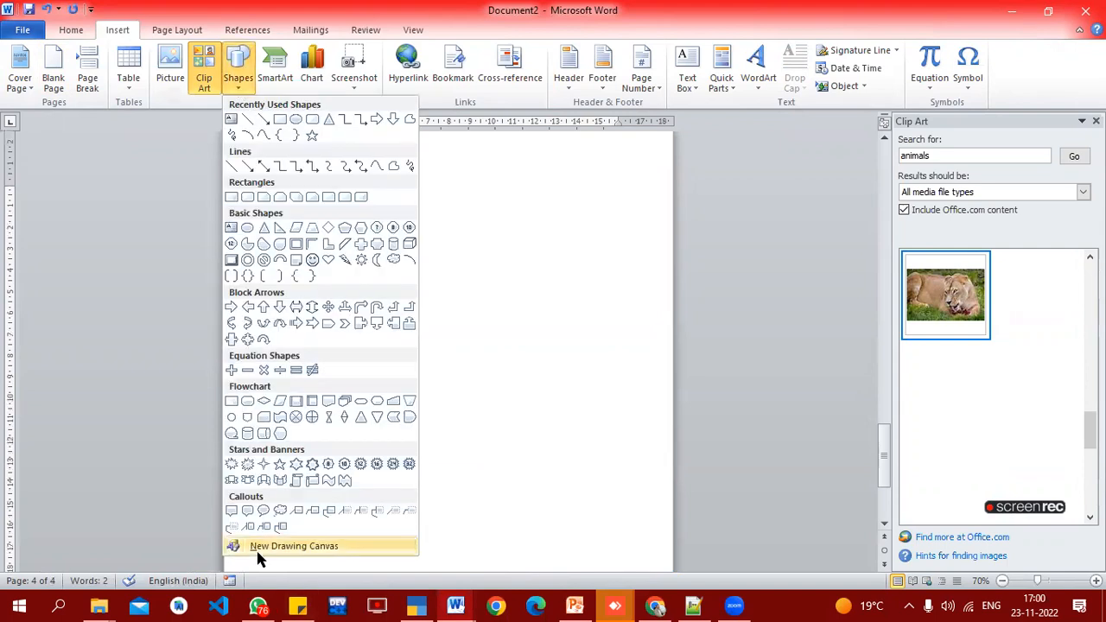
{"action": "left_click", "coordinate": [288, 551]}
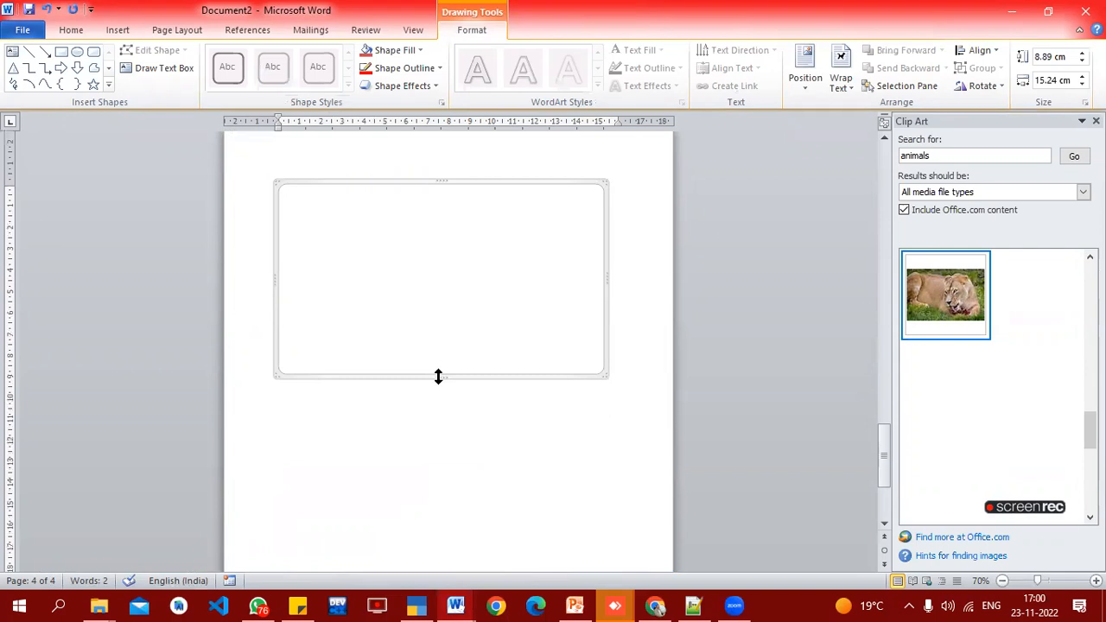
{"action": "left_click_drag", "start_coordinate": [441, 380], "coordinate": [456, 510]}
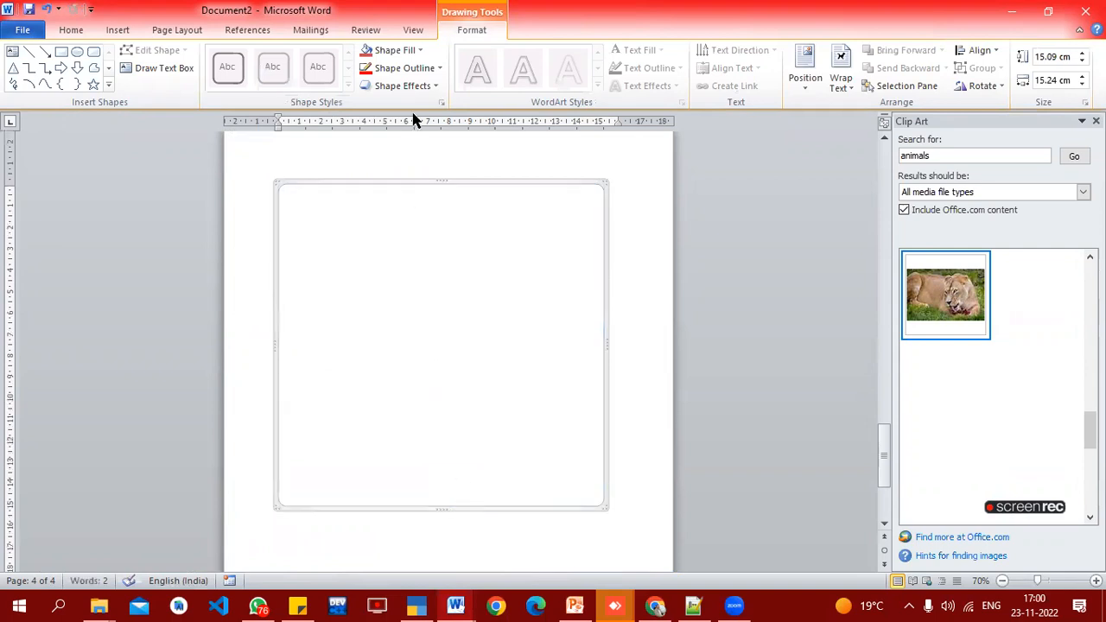
- Draw a rectangle about 1.25 cm high and 4.51 cm wide near the canvas's upper edge and open it for text entry
{"action": "left_click", "coordinate": [61, 51]}
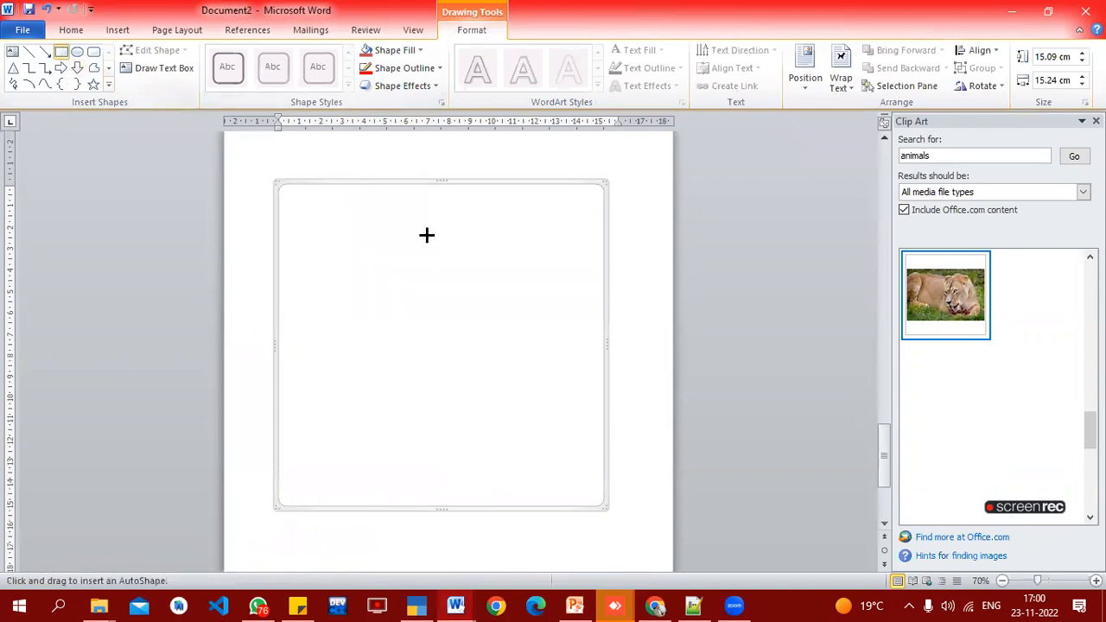
{"action": "left_click_drag", "start_coordinate": [378, 198], "coordinate": [474, 224]}
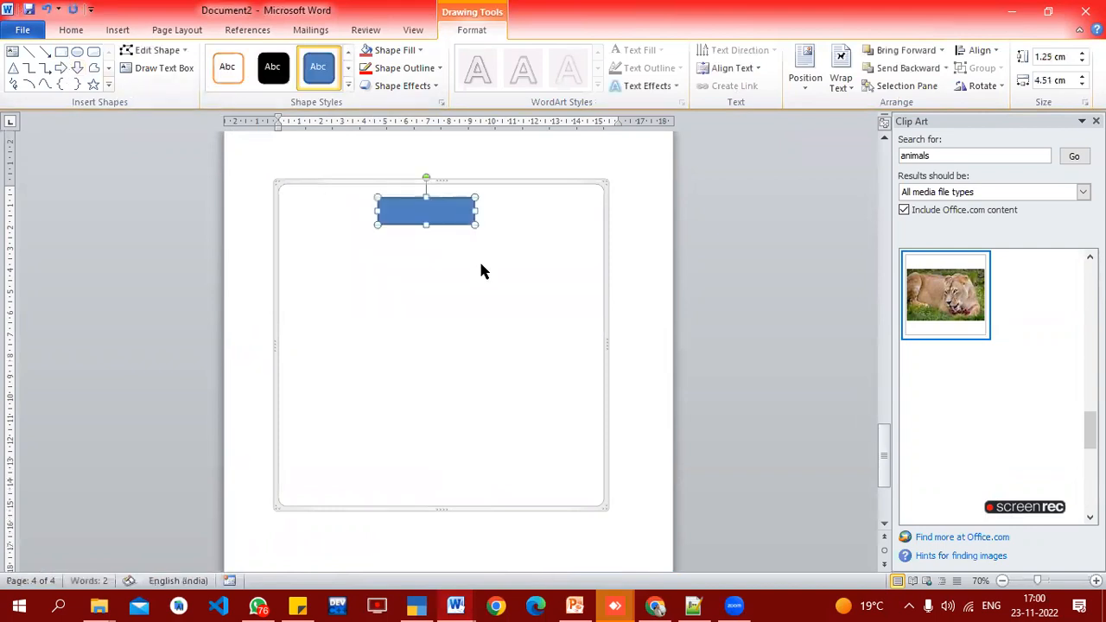
{"action": "right_click", "coordinate": [434, 216]}
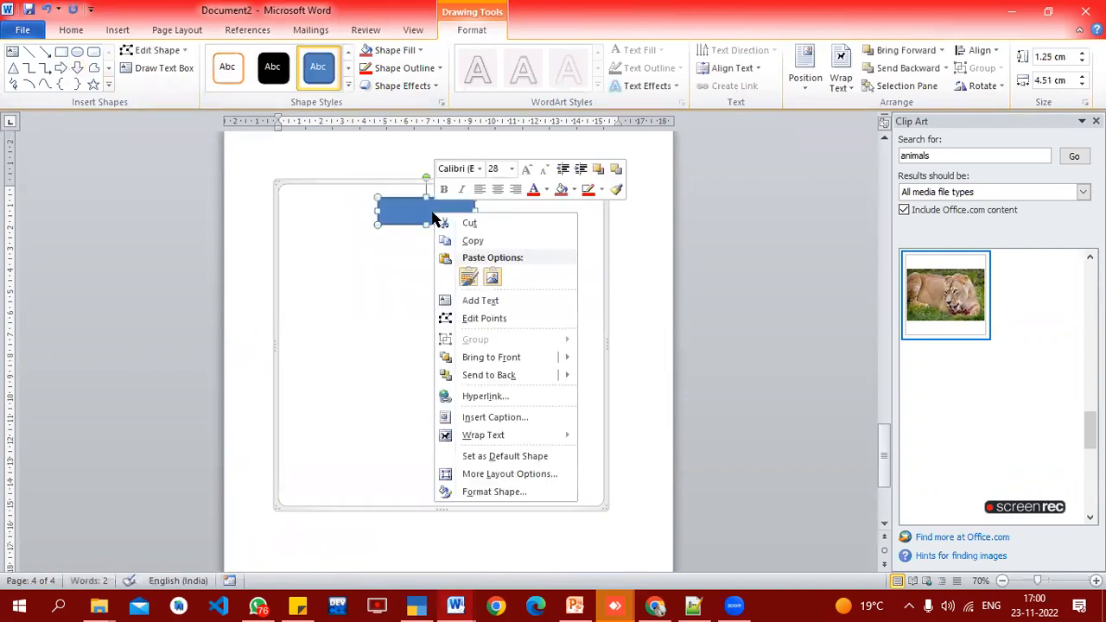
{"action": "left_click", "coordinate": [475, 303]}
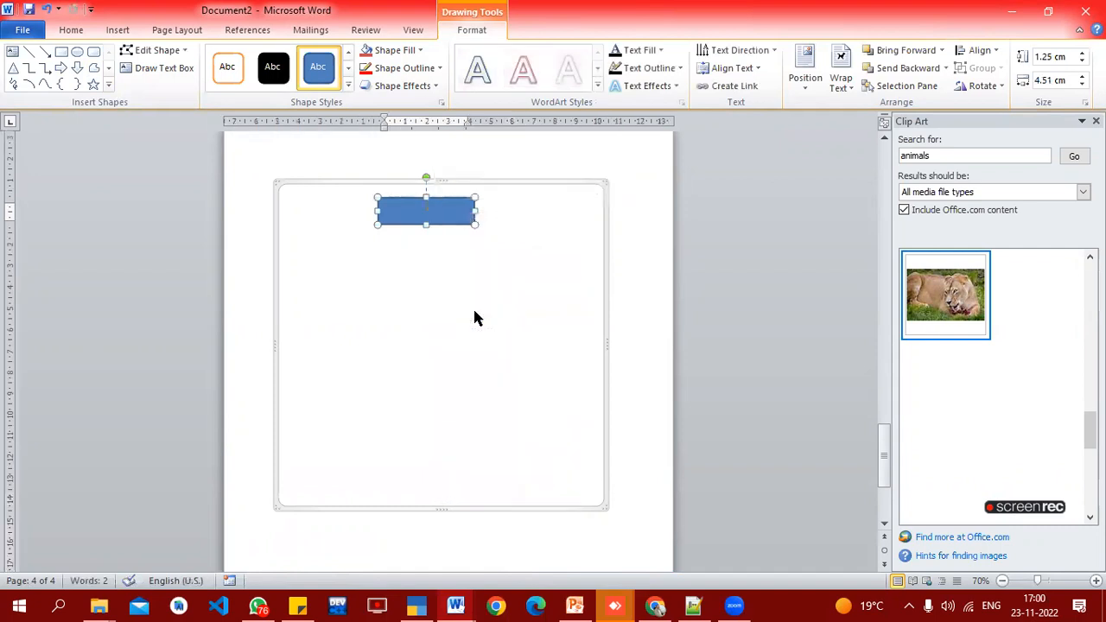